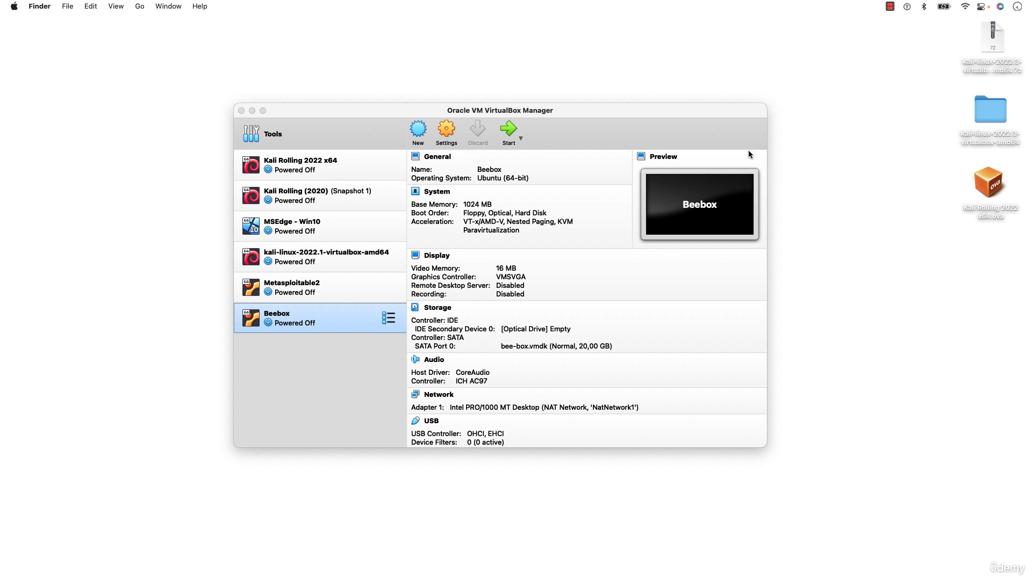
# Bring VirtualBox Manager forward, nudge it up, and check the Kali Rolling 2022 x64.ova on the desktop
pyautogui.click(735, 118)
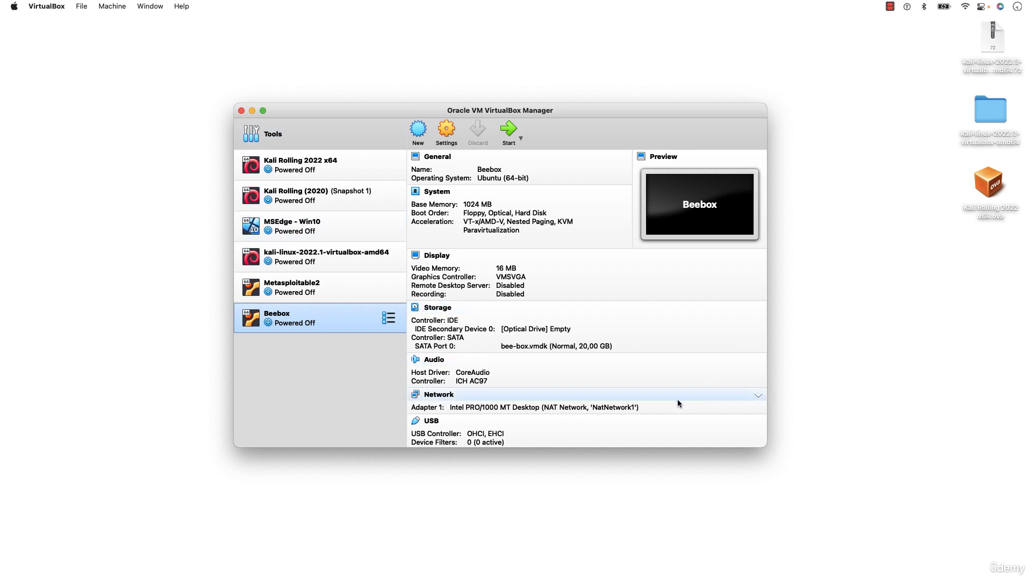
pyautogui.moveTo(639, 113); pyautogui.dragTo(646, 108)
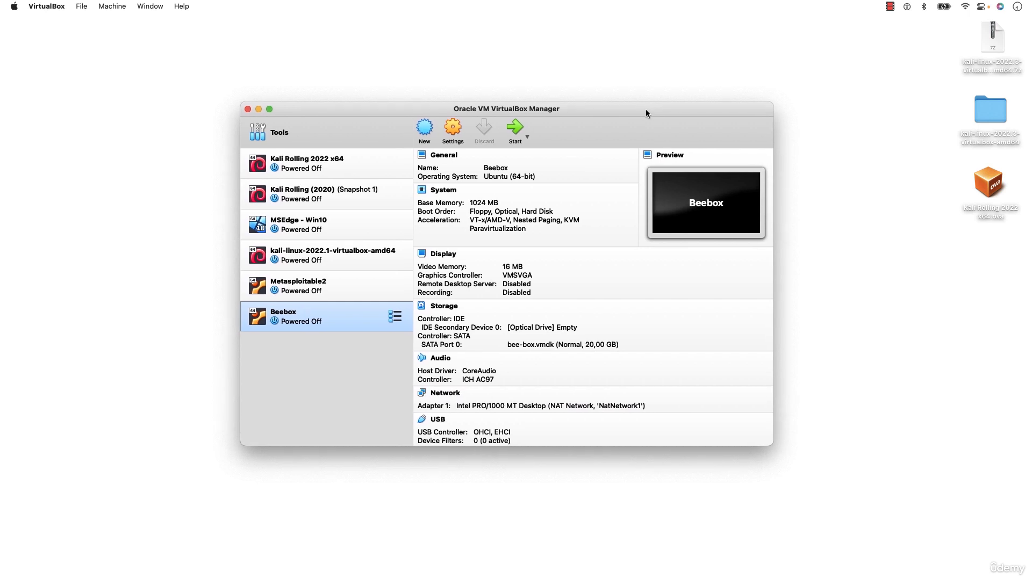
pyautogui.click(993, 192)
pyautogui.click(885, 94)
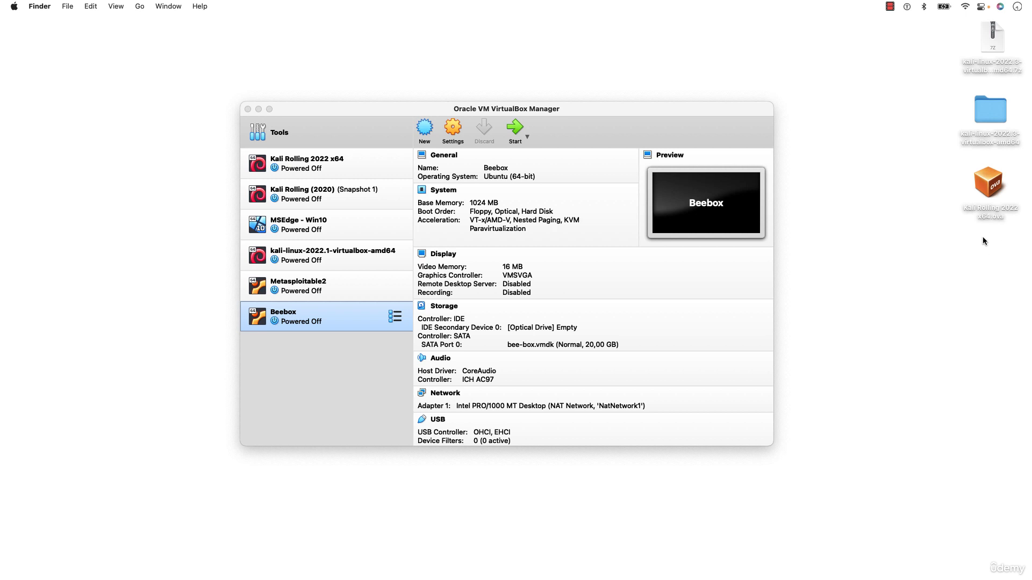
pyautogui.click(984, 192)
pyautogui.click(955, 293)
pyautogui.click(722, 113)
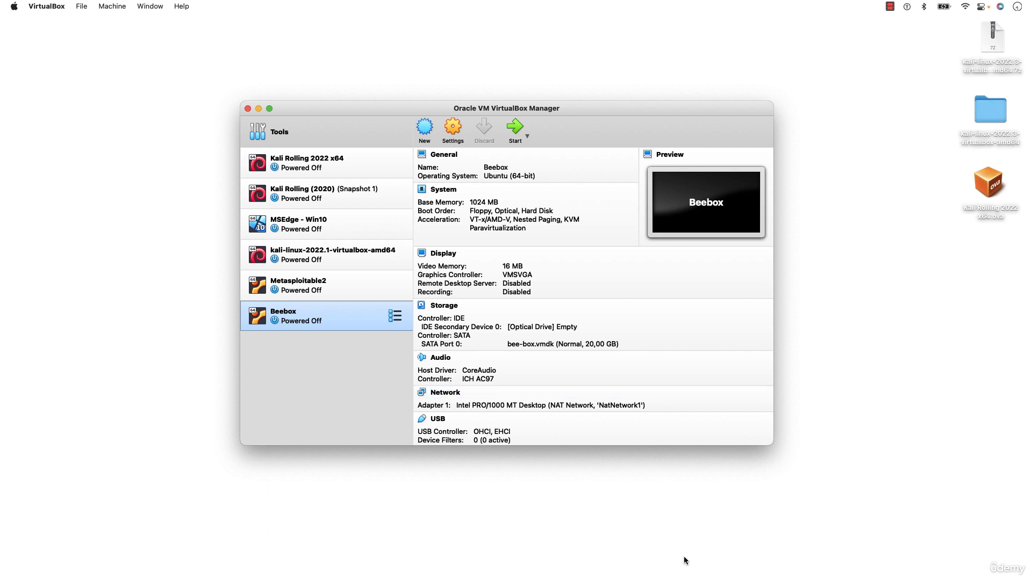
# Select and inspect the downloaded Kali 7z archive on the desktop
pyautogui.moveTo(688, 577)
pyautogui.click(1002, 62)
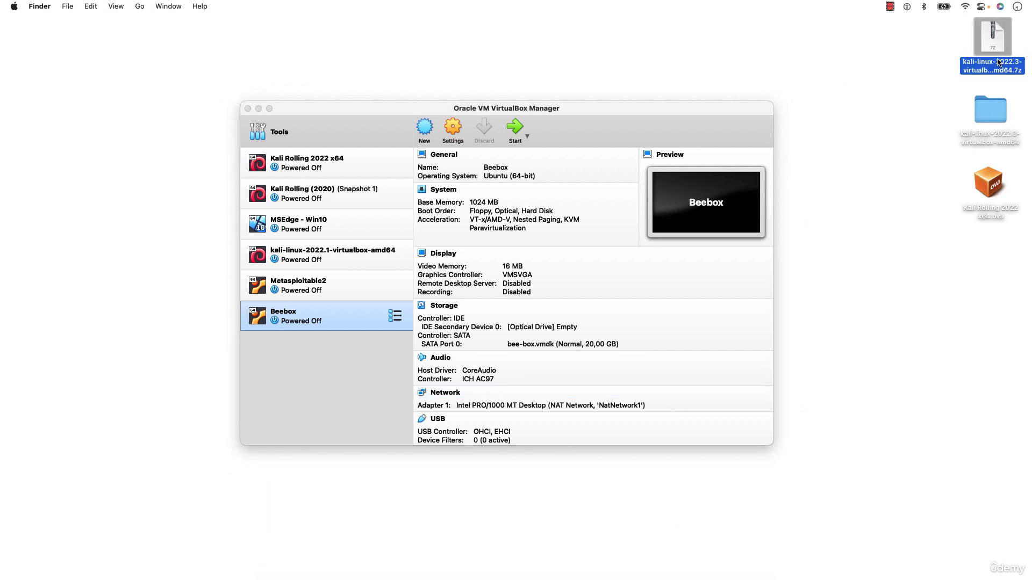
pyautogui.click(932, 86)
pyautogui.click(988, 68)
pyautogui.click(931, 79)
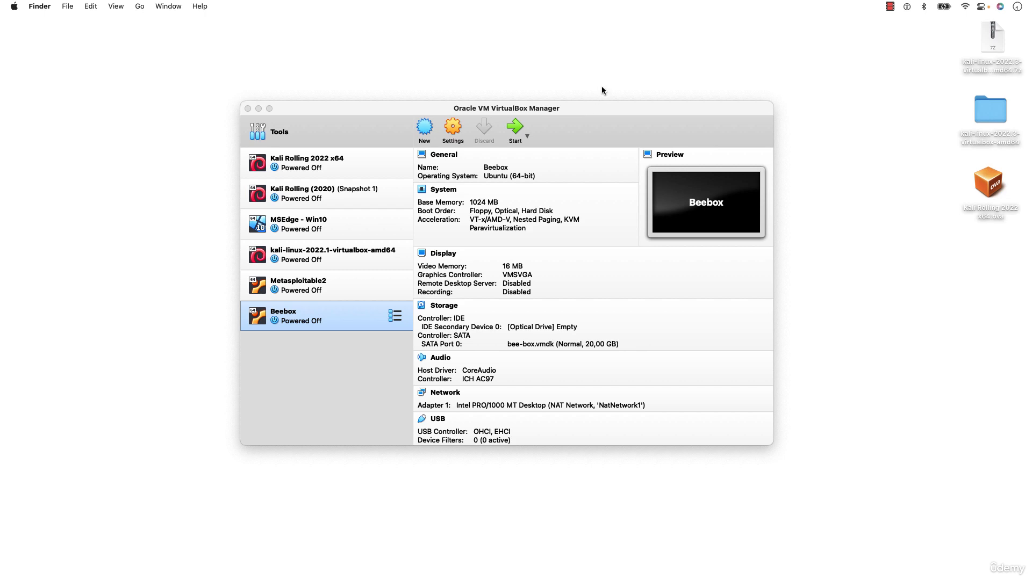
# In Brave, search Google for 'winrar download', reach win-rar.com, then close the tab and minimize
pyautogui.moveTo(685, 576)
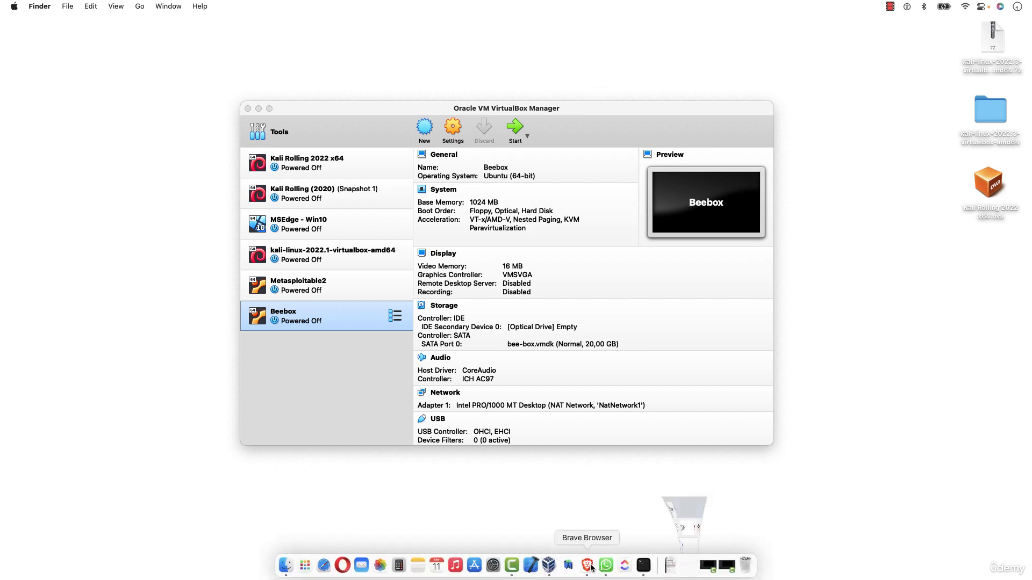
pyautogui.click(590, 568)
pyautogui.press('super+t')
pyautogui.write('goo')
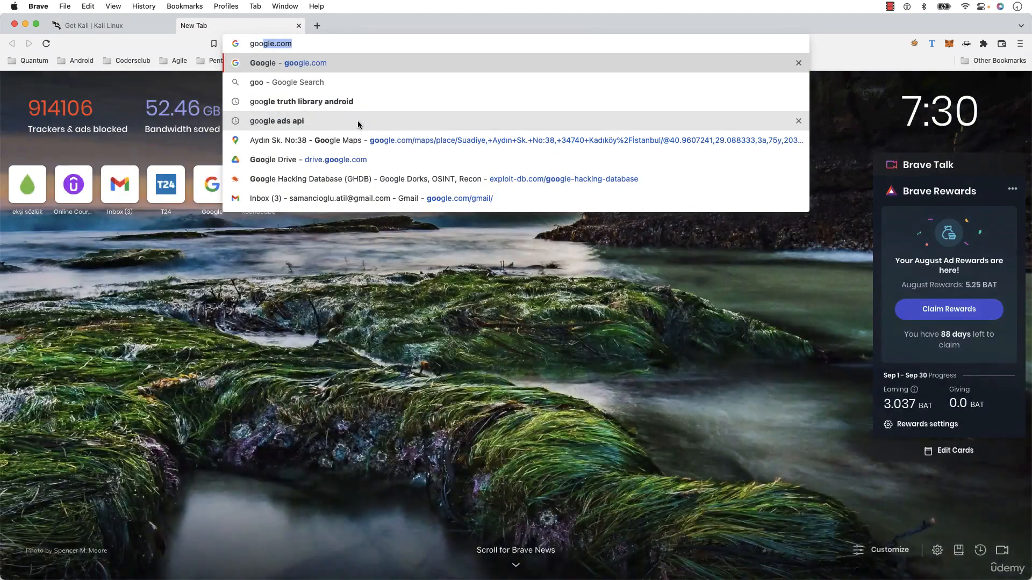
pyautogui.press('Return')
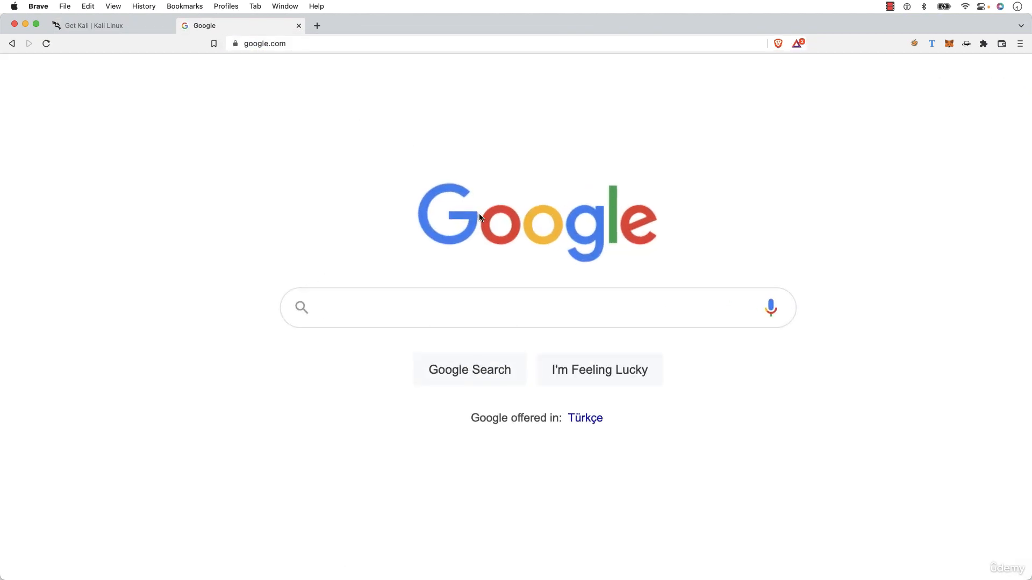
pyautogui.write('winrar downloa')
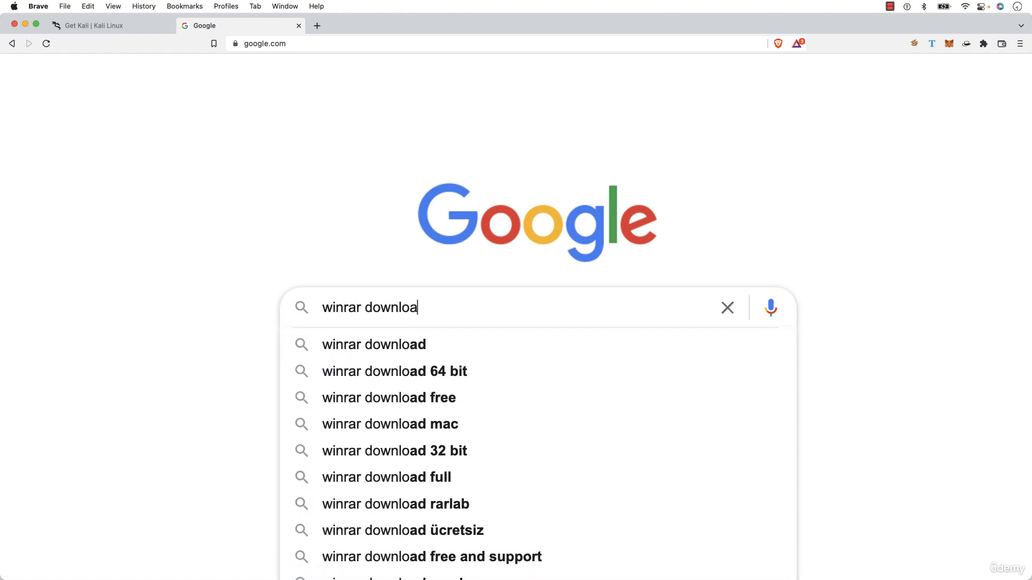
pyautogui.write('d')
pyautogui.press('Return')
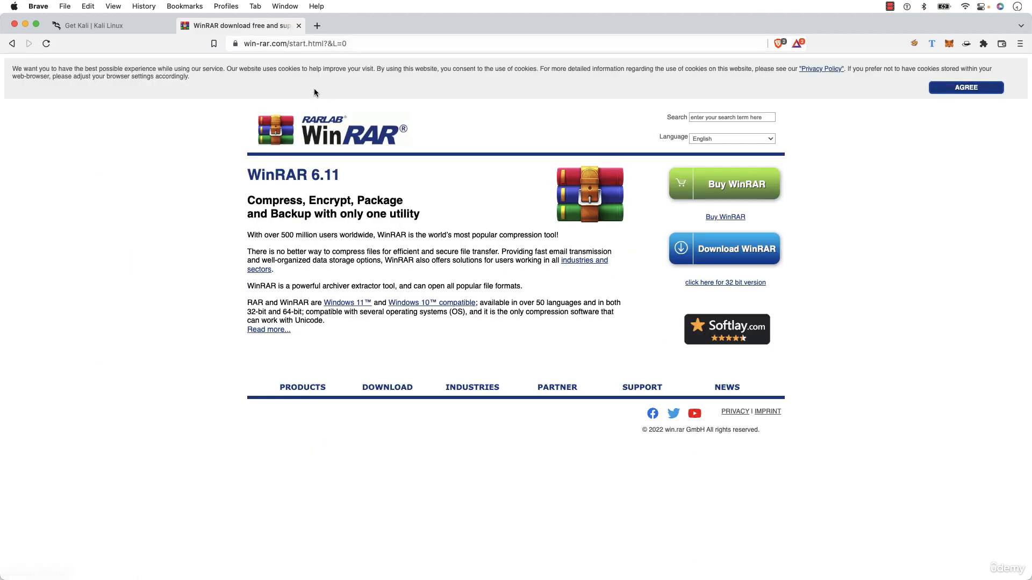
pyautogui.click(298, 25)
pyautogui.press('super+m')
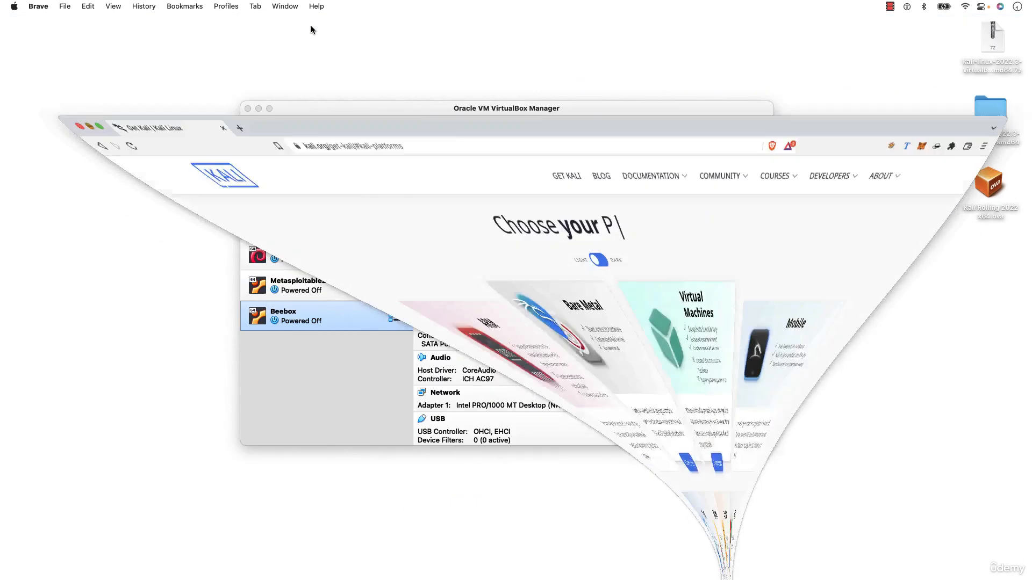
# Extract kali-linux-2022.3-virtualbox-amd64.7z from the desktop with Archive Utility and check its progress
pyautogui.click(857, 217)
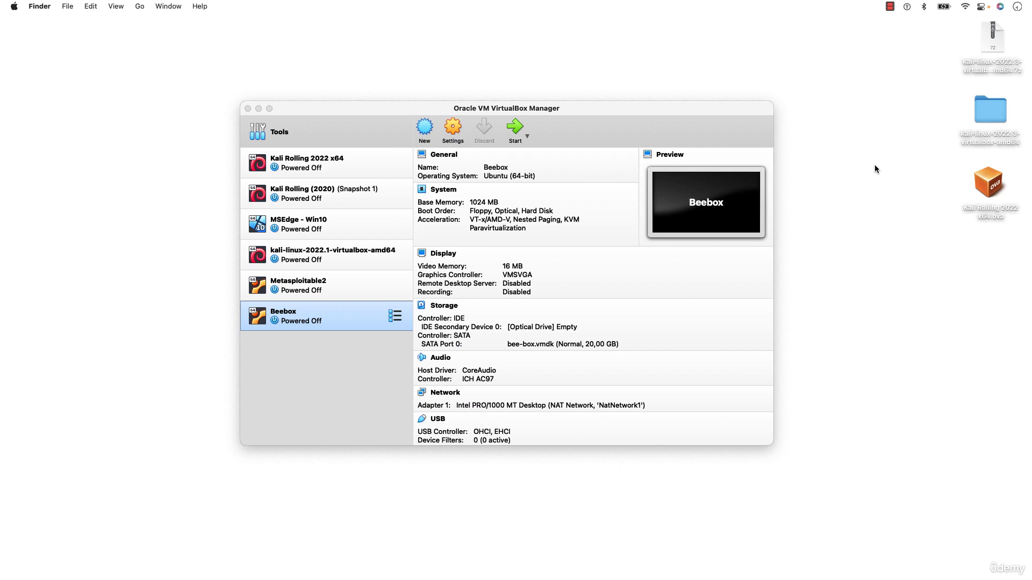
pyautogui.click(983, 47)
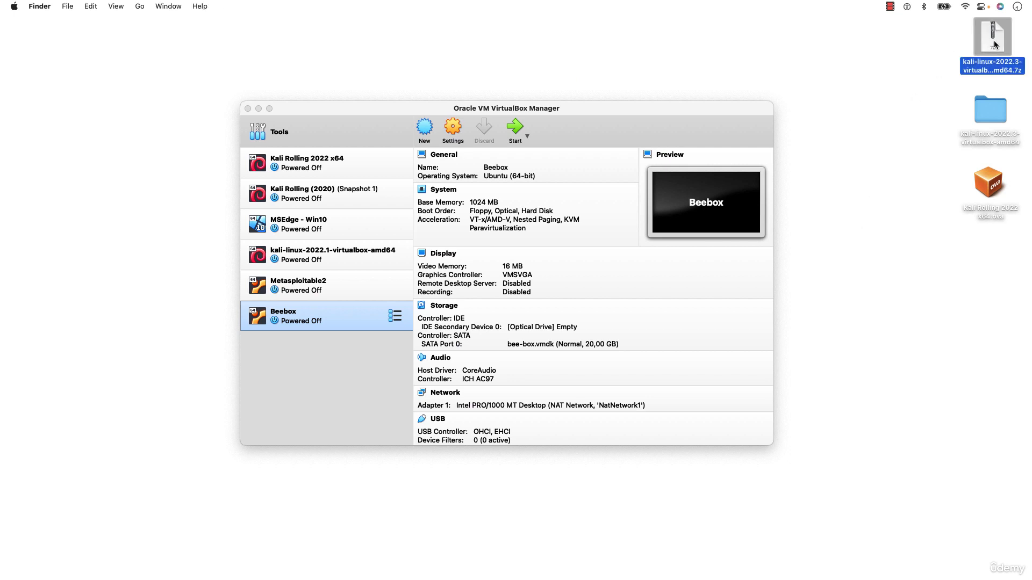
pyautogui.doubleClick(994, 49)
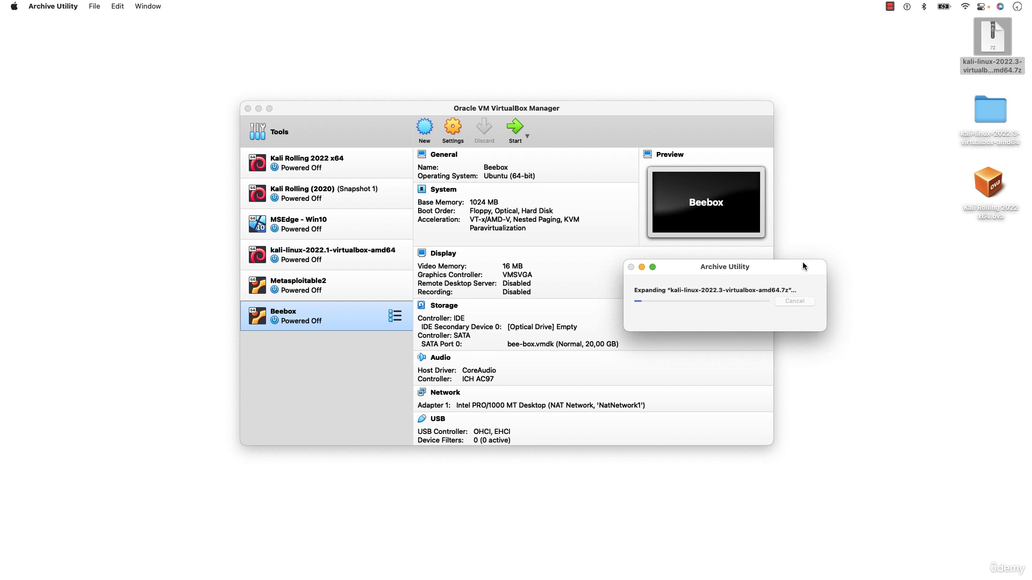
pyautogui.click(925, 70)
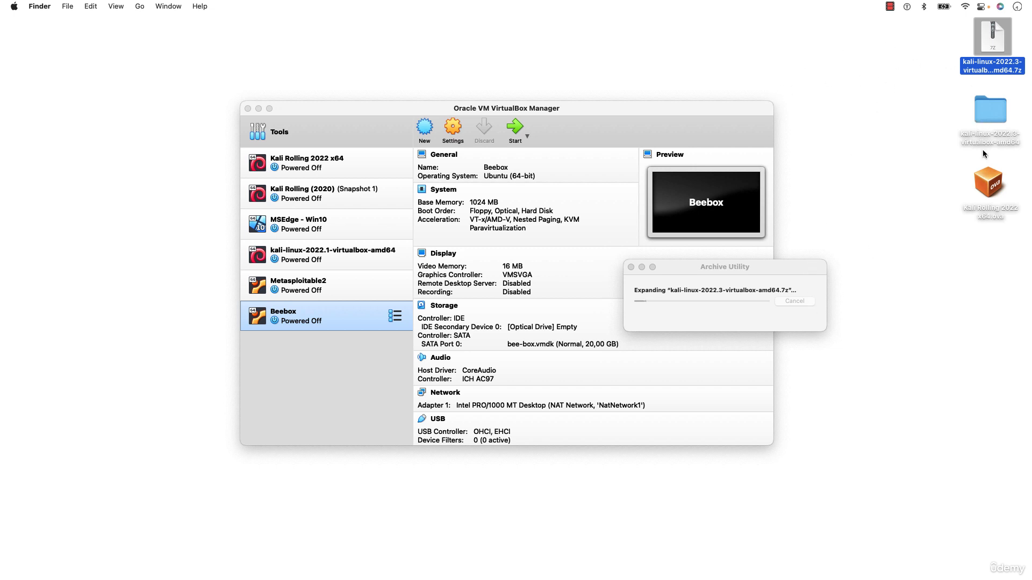
pyautogui.click(757, 265)
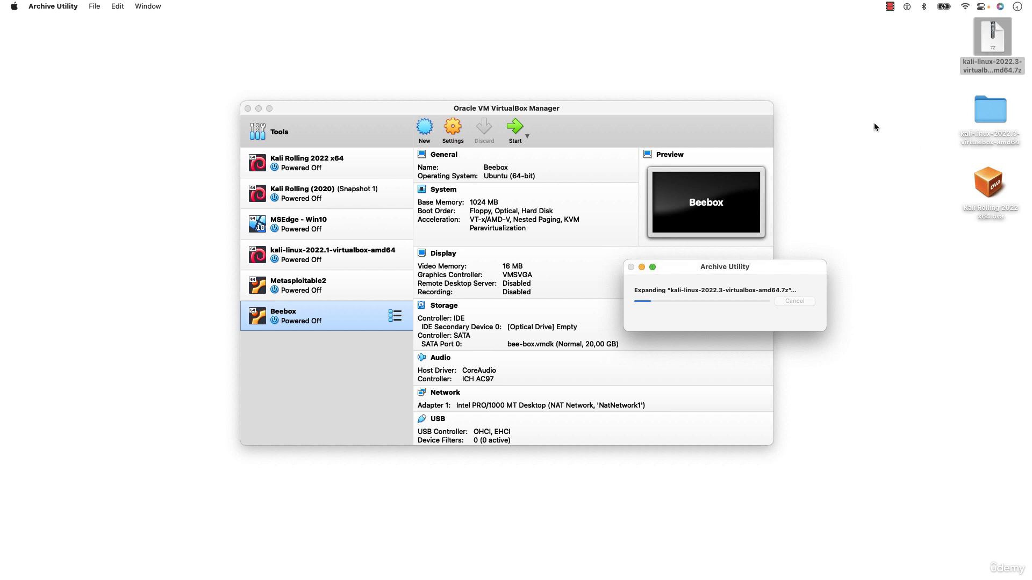
pyautogui.click(934, 137)
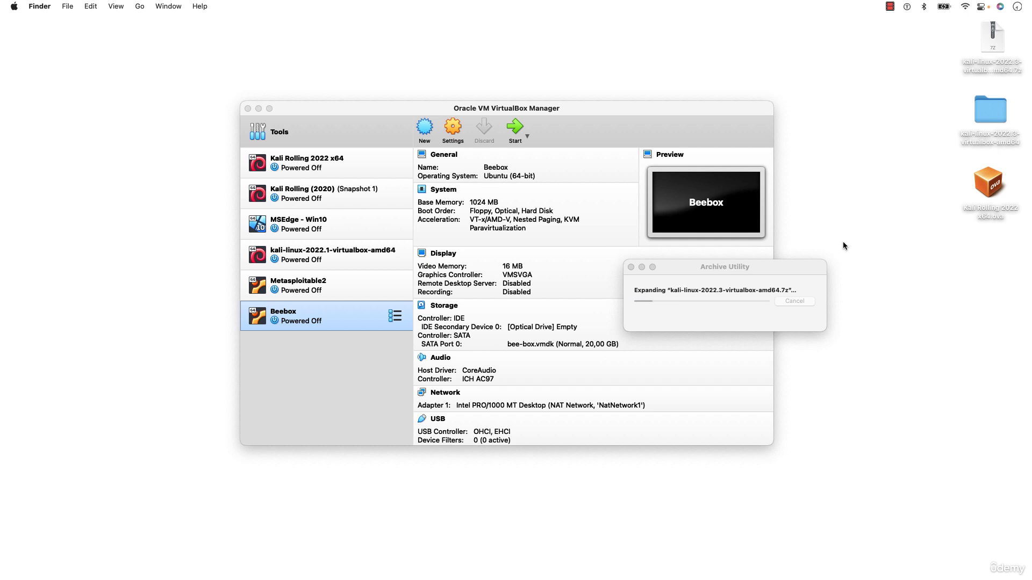
pyautogui.click(988, 112)
# Open the kali-linux-2022.3-virtualbox-amd64 folder and minimize VirtualBox Manager and the extraction progress window
pyautogui.doubleClick(990, 106)
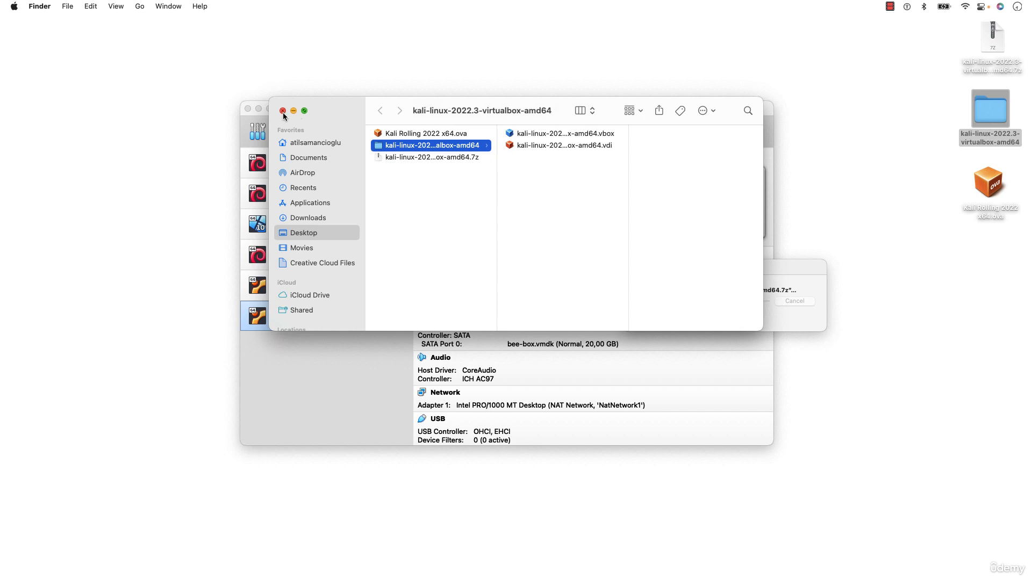
pyautogui.click(259, 110)
pyautogui.click(768, 267)
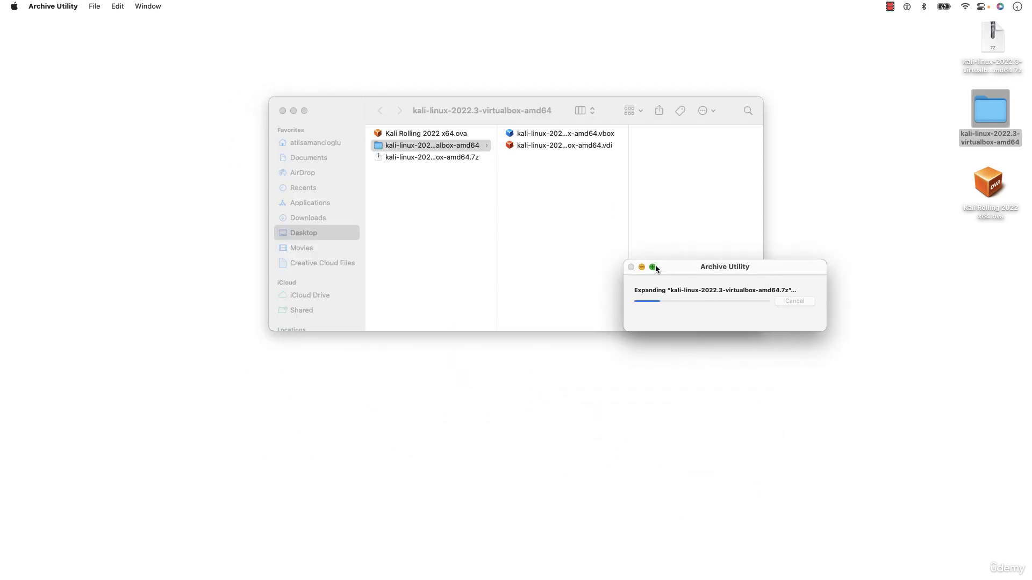
pyautogui.click(641, 267)
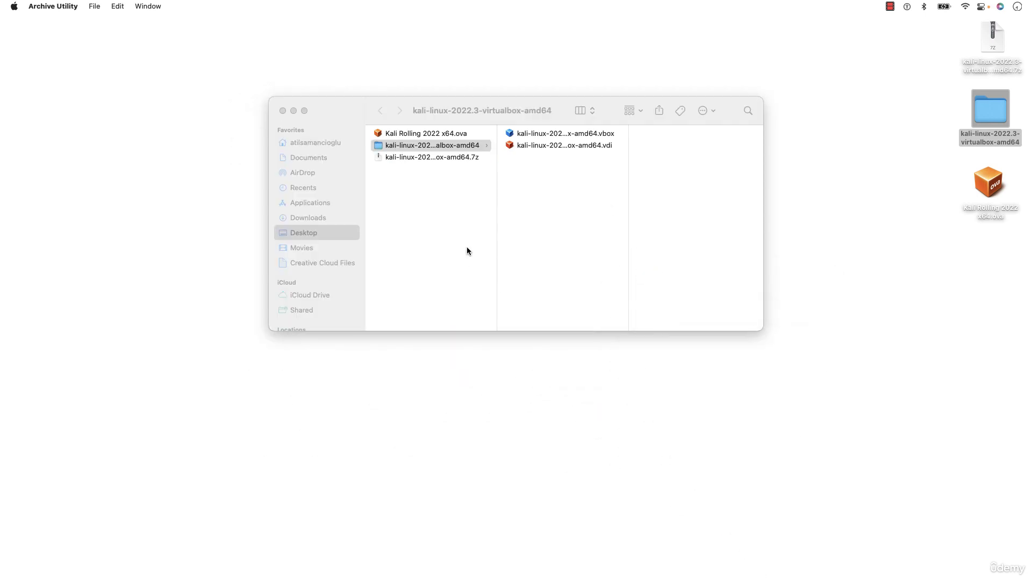
# Inspect the extracted .vbox and .vdi files in the folder window
pyautogui.click(574, 203)
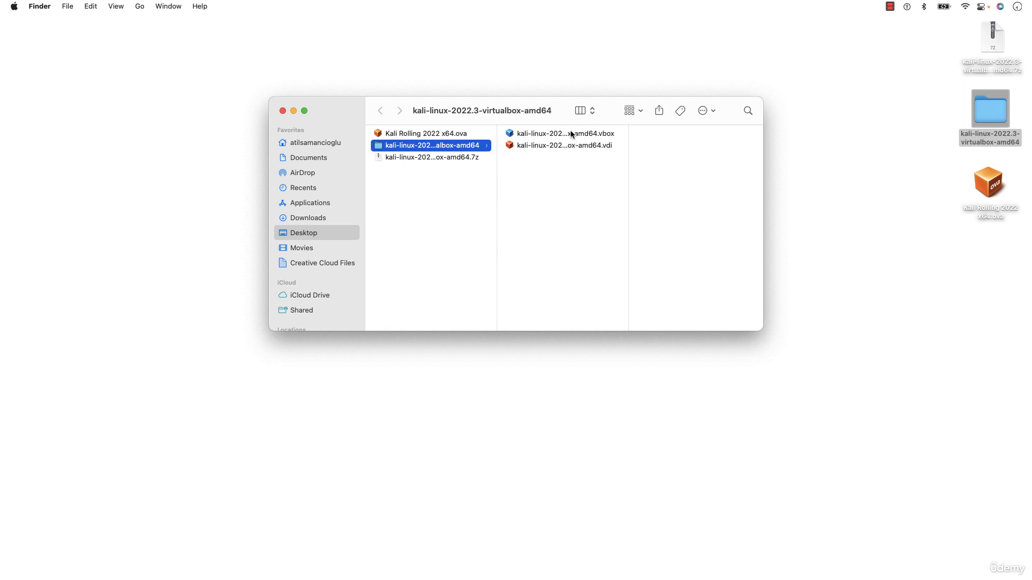
pyautogui.click(594, 138)
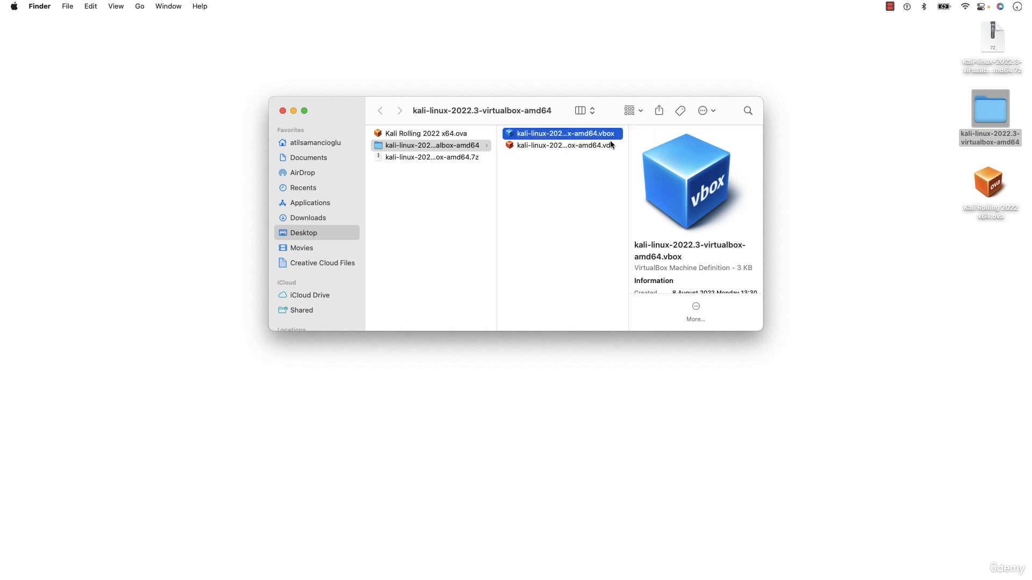
pyautogui.click(603, 146)
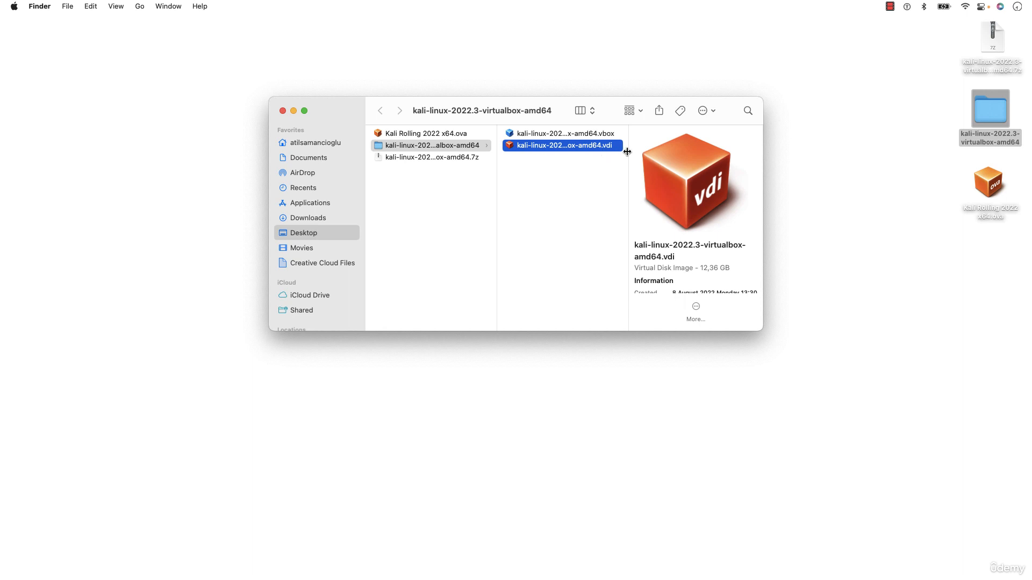
pyautogui.moveTo(586, 185); pyautogui.dragTo(590, 132)
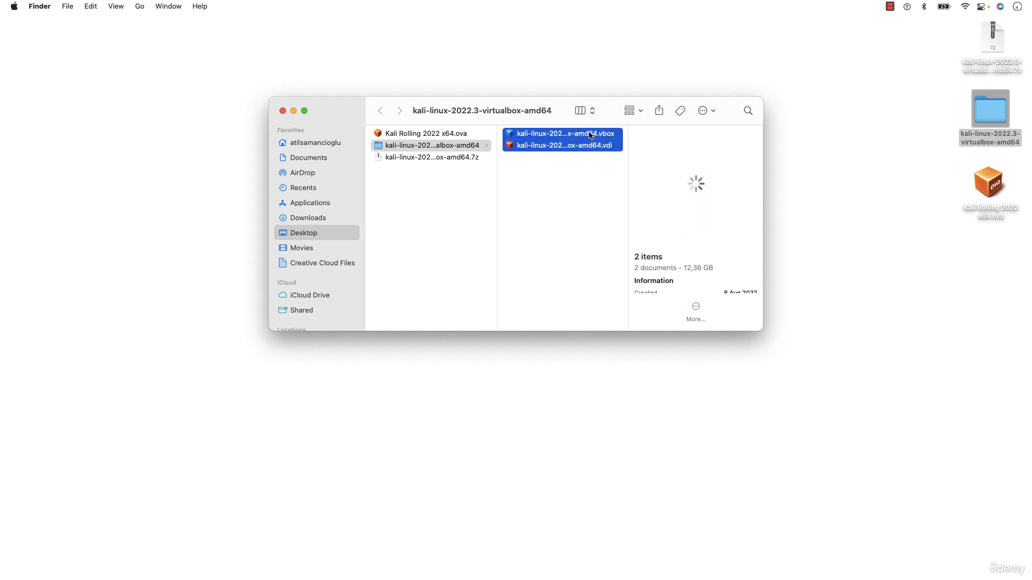
pyautogui.click(588, 179)
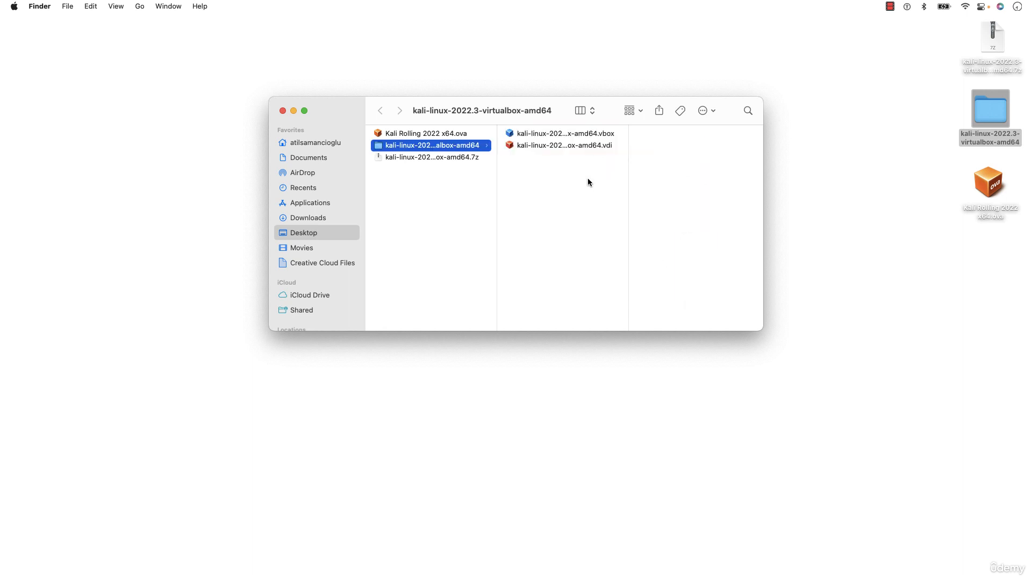
# Deselect the .ova on the desktop and minimize the kali folder window
pyautogui.click(986, 192)
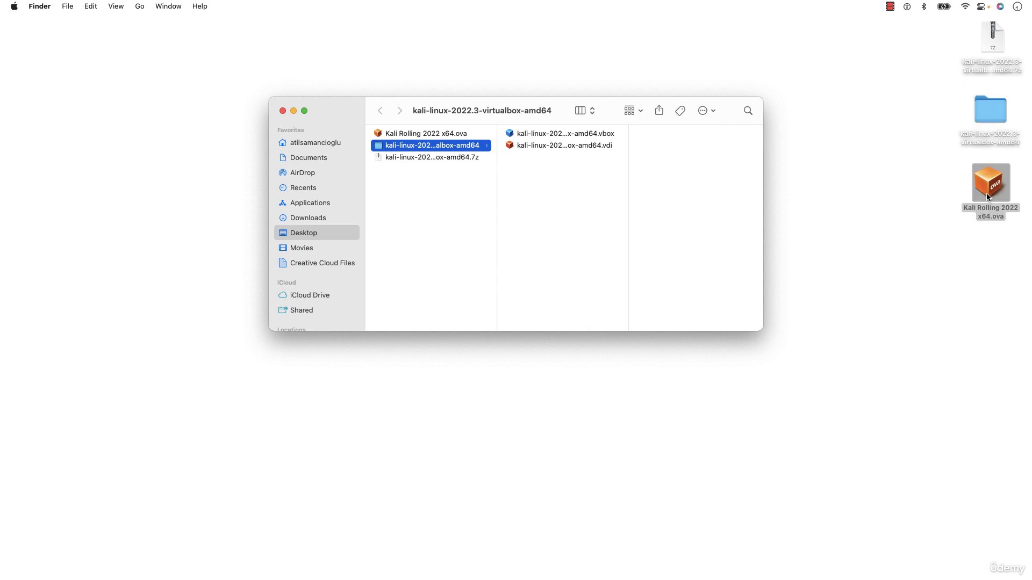
pyautogui.click(988, 225)
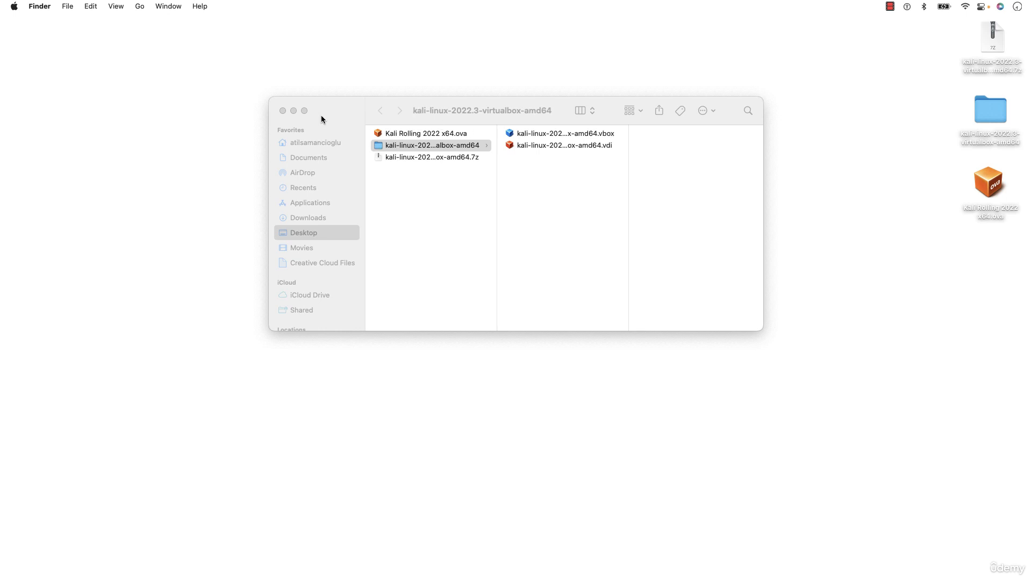
pyautogui.click(293, 111)
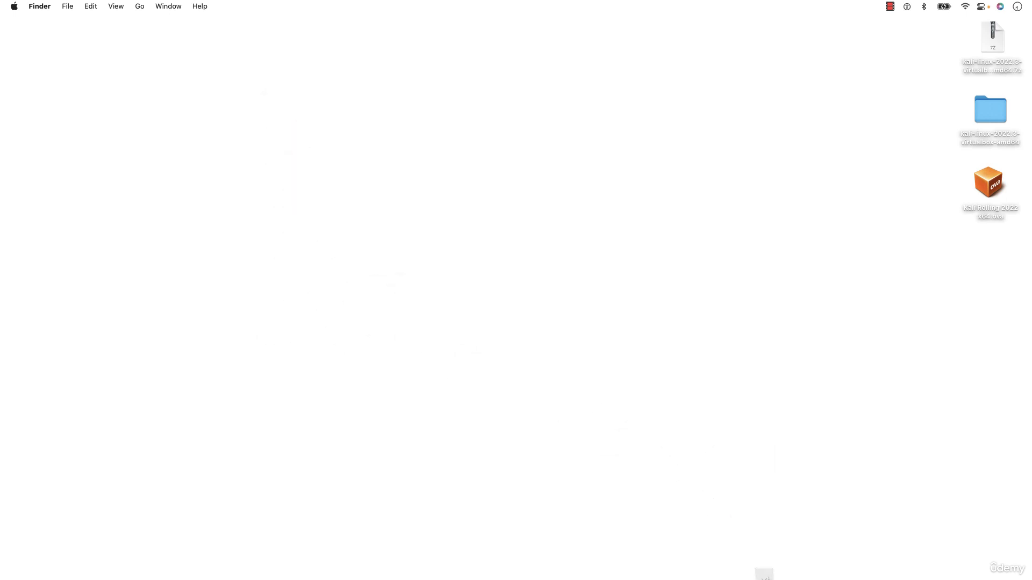
# Restore VirtualBox Manager higher on screen and select the extracted kali-linux-2022.3 folder on the desktop
pyautogui.click(515, 569)
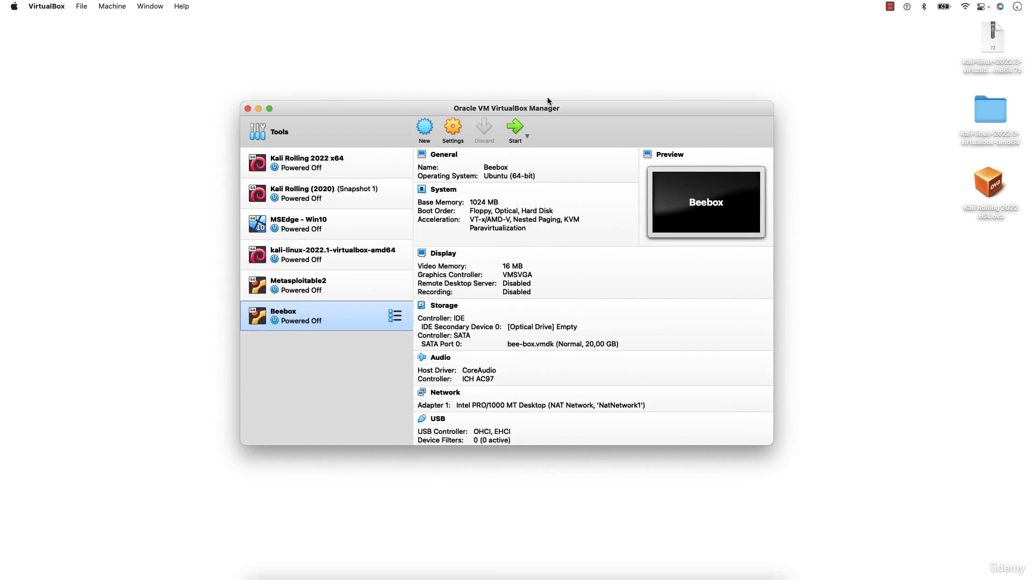
pyautogui.moveTo(493, 110); pyautogui.dragTo(492, 72)
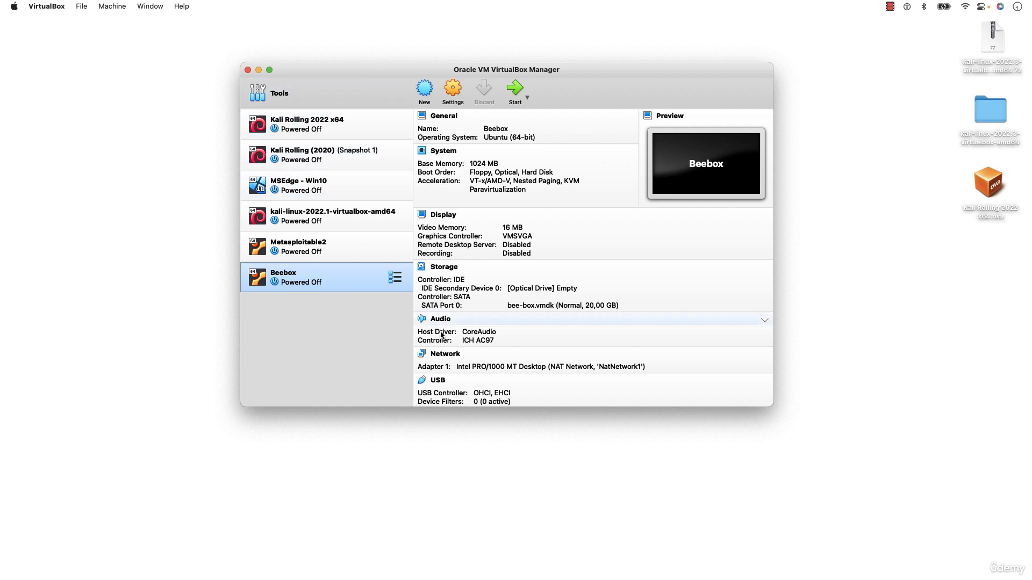
pyautogui.click(1000, 193)
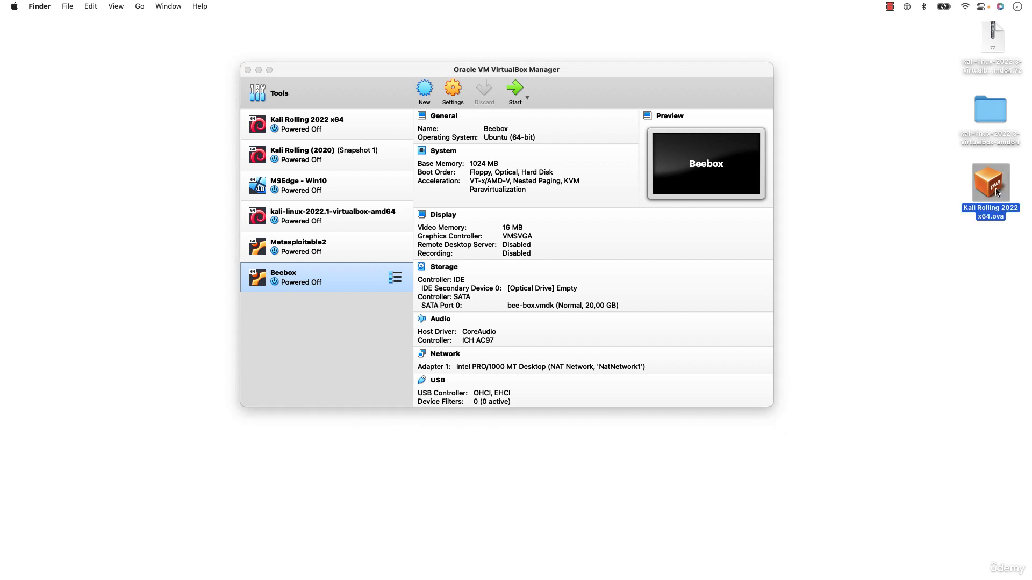
pyautogui.click(992, 112)
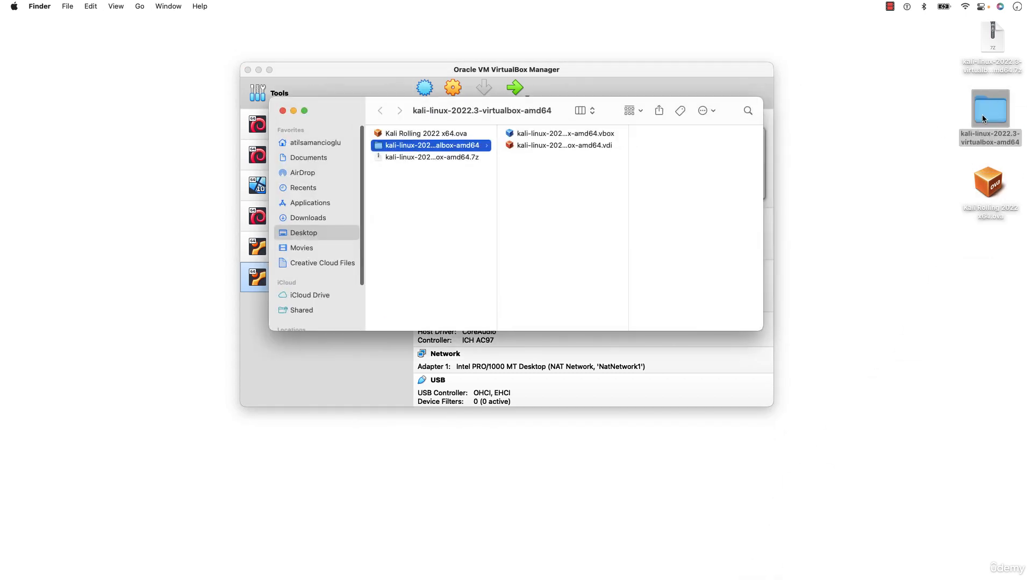
# Open kali-linux-2022.3-virtualbox-amd64.vbox from the folder to add the VM to VirtualBox
pyautogui.moveTo(355, 111); pyautogui.dragTo(366, 283)
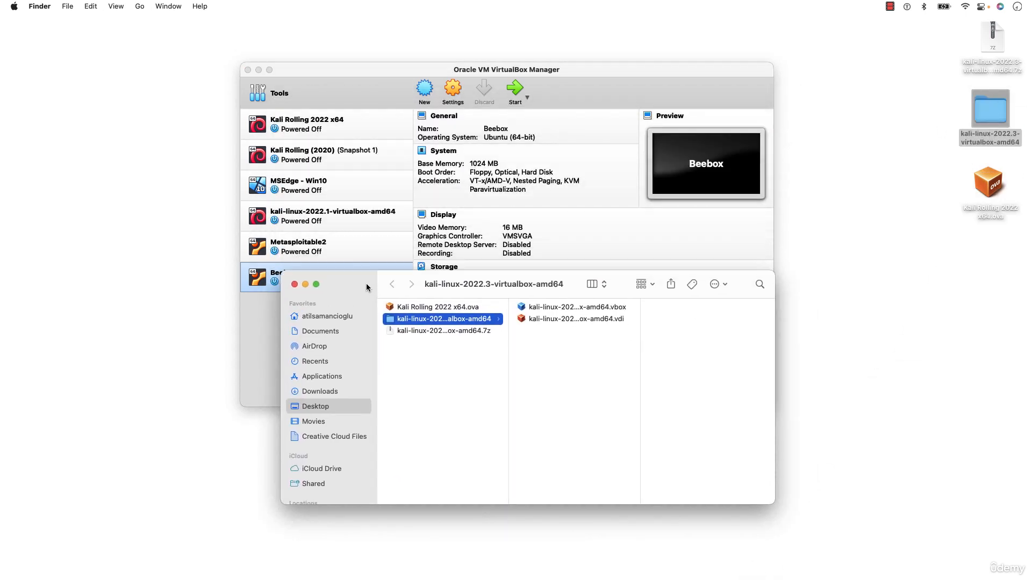
pyautogui.click(601, 307)
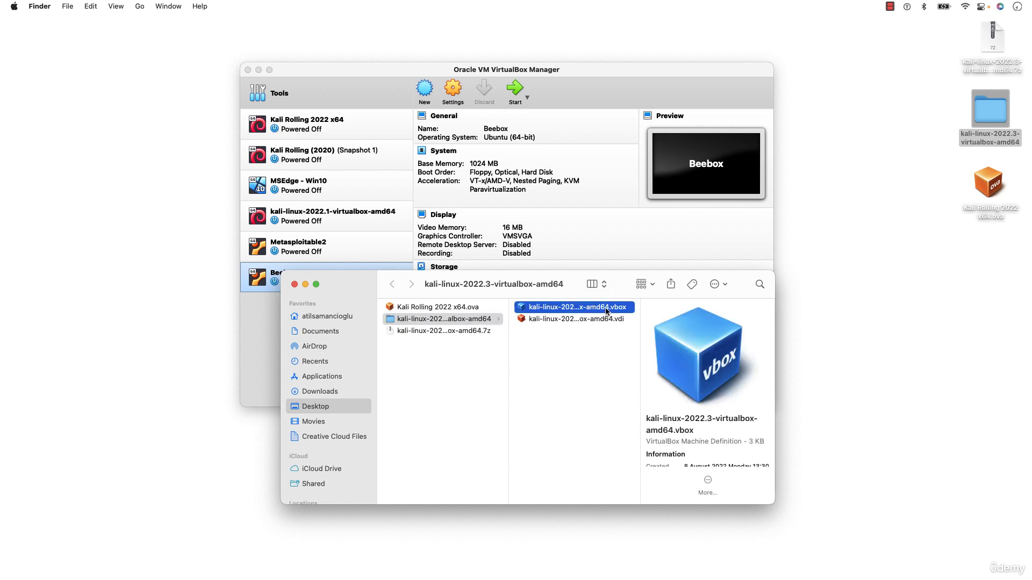
pyautogui.doubleClick(605, 311)
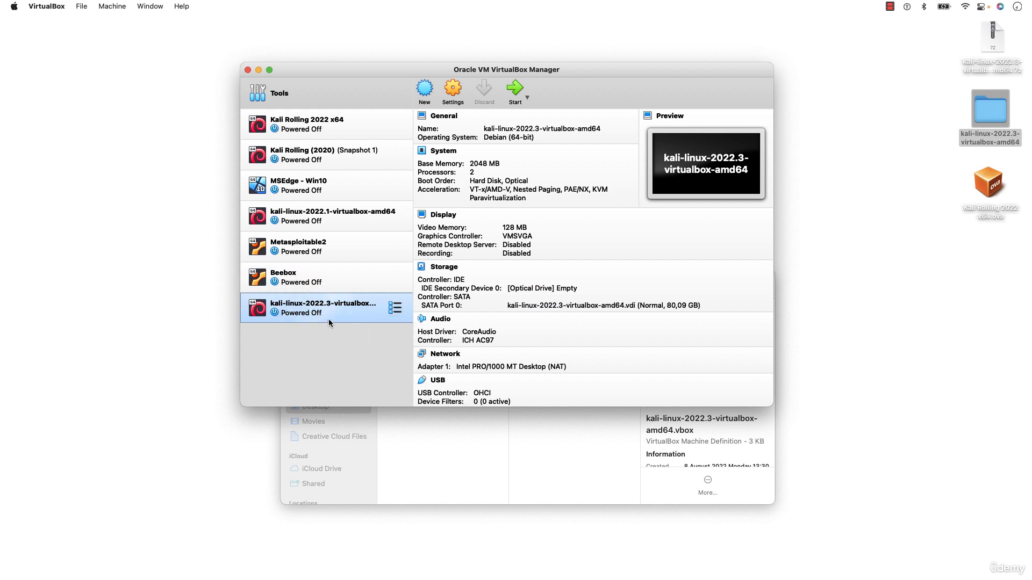
# Review the folder's .vdi and .vbox files, then move back to the parent folder
pyautogui.click(486, 459)
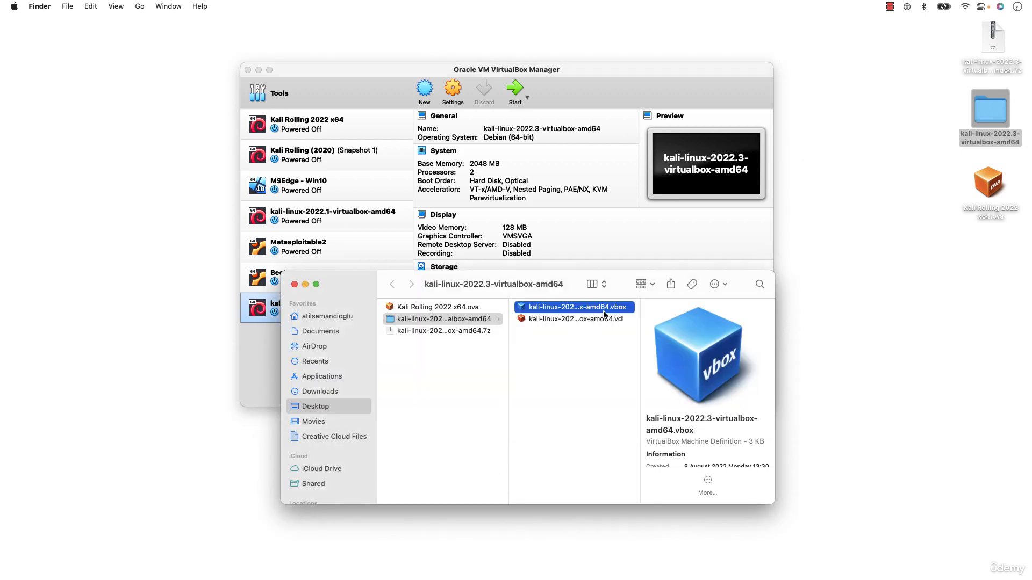
pyautogui.click(612, 320)
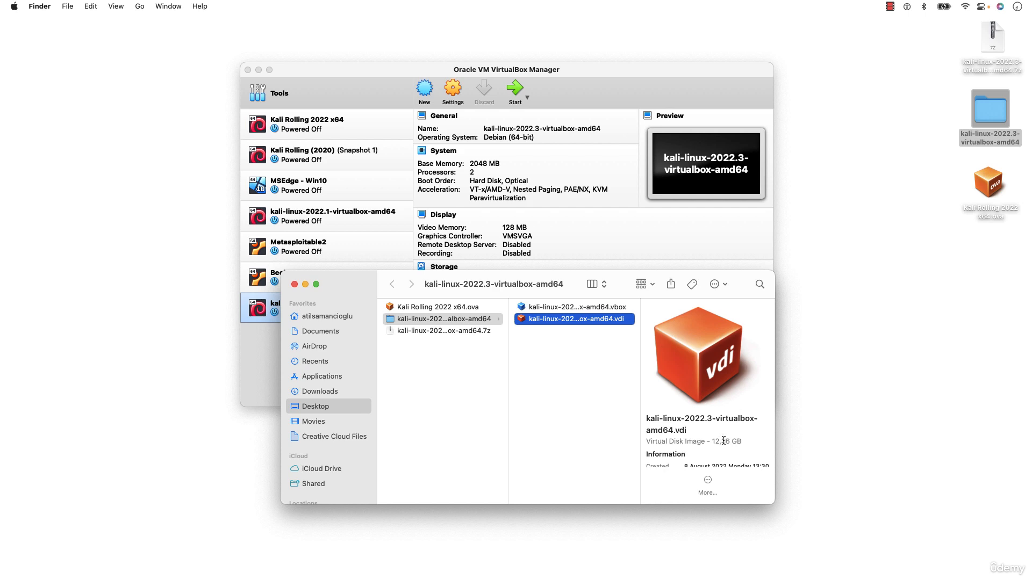
pyautogui.click(603, 308)
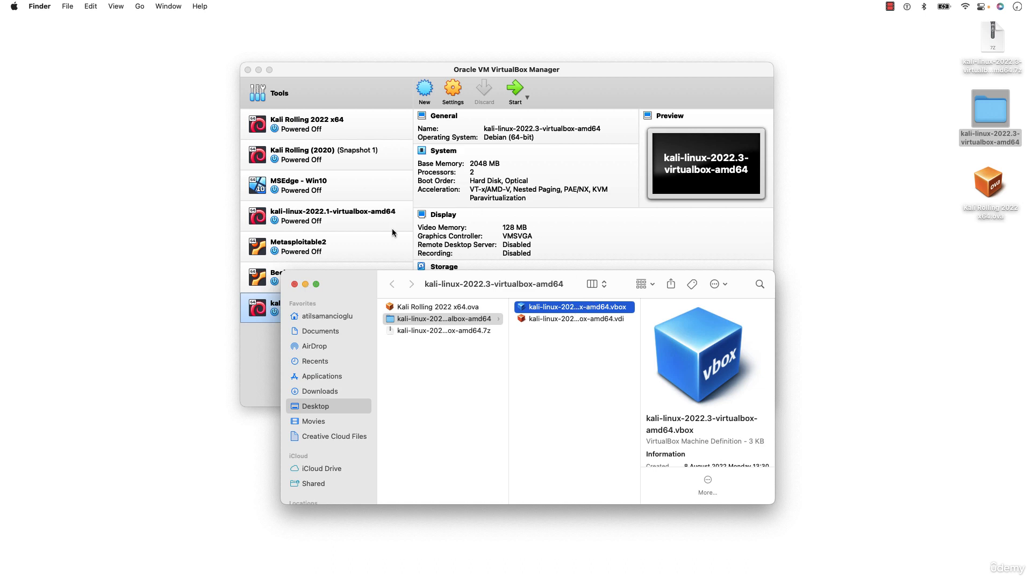
pyautogui.press('Left')
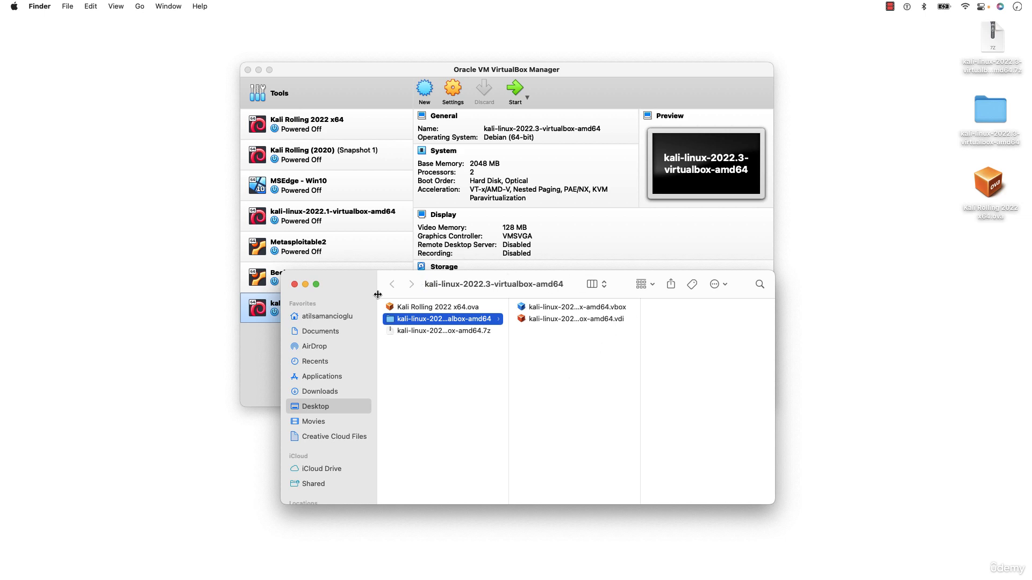
# Minimize the folder window and open Kali Rolling 2022 x64.ova to begin the appliance import
pyautogui.click(305, 285)
pyautogui.click(1000, 194)
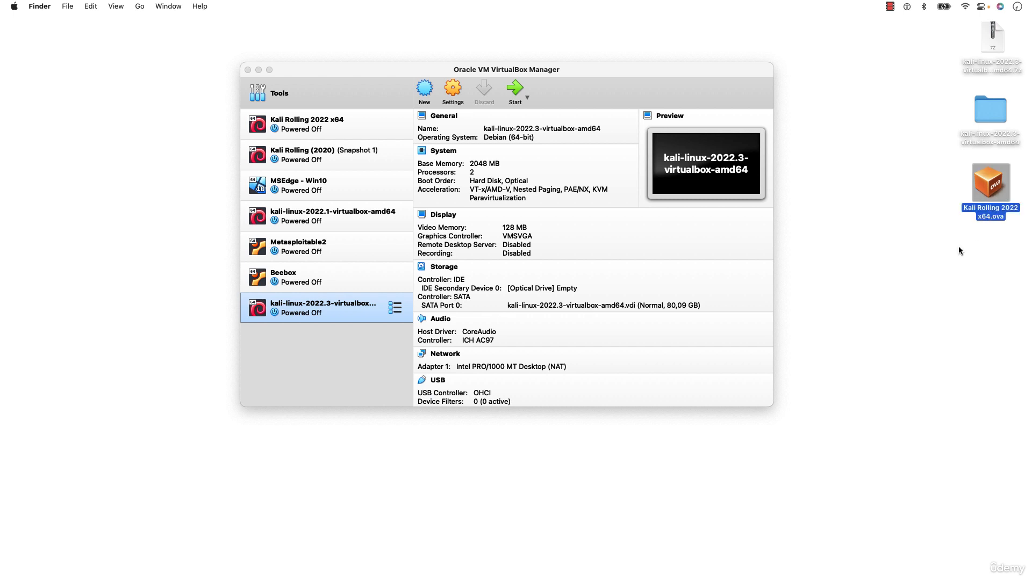
pyautogui.doubleClick(992, 186)
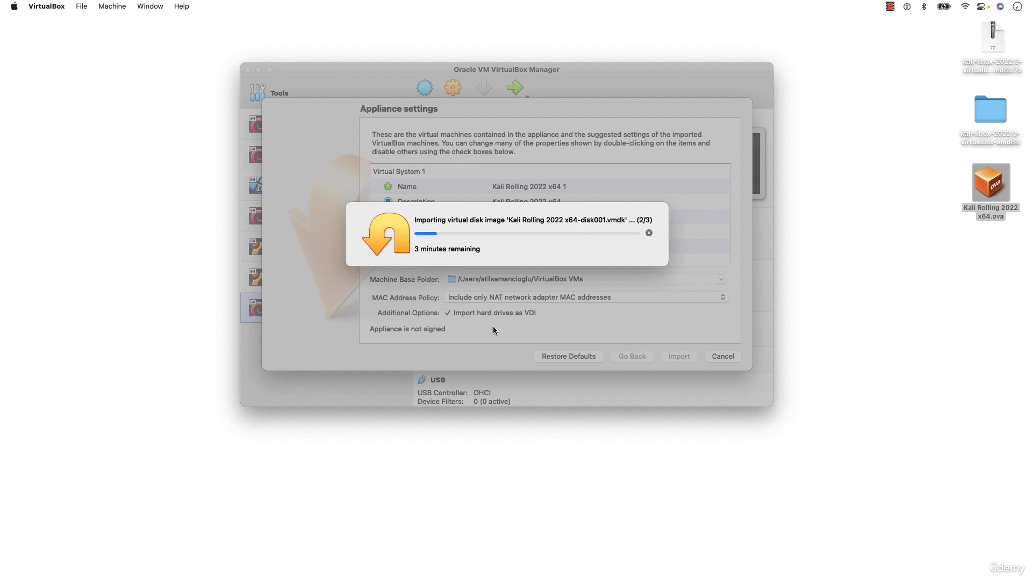
# Restore the Get Kali browser page and browse its Virtual Machines download section
pyautogui.moveTo(740, 579)
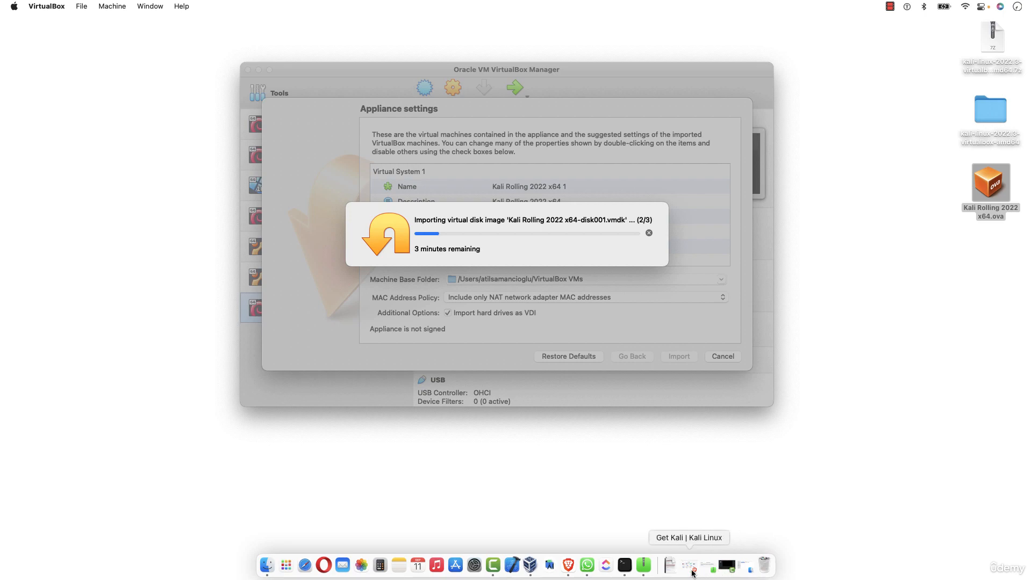
pyautogui.click(689, 566)
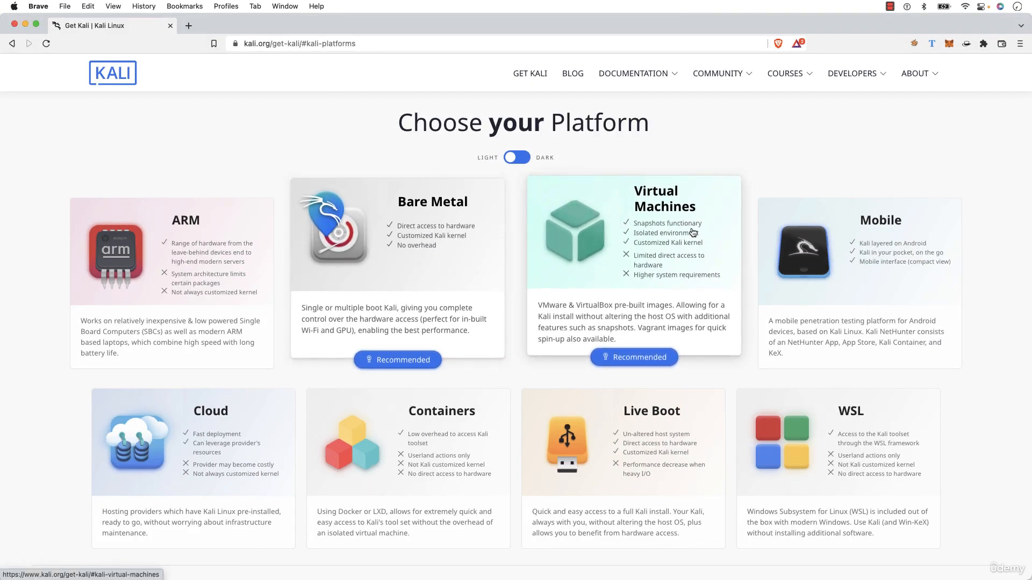
pyautogui.scroll(-1, 657, 216)
pyautogui.click(656, 216)
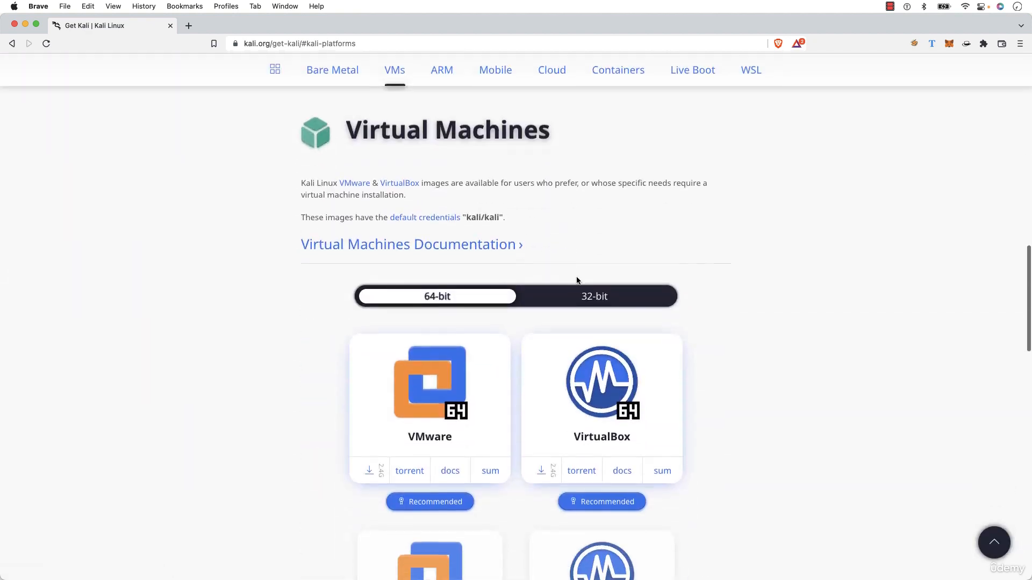
pyautogui.scroll(3, 585, 263)
pyautogui.scroll(-2, 585, 262)
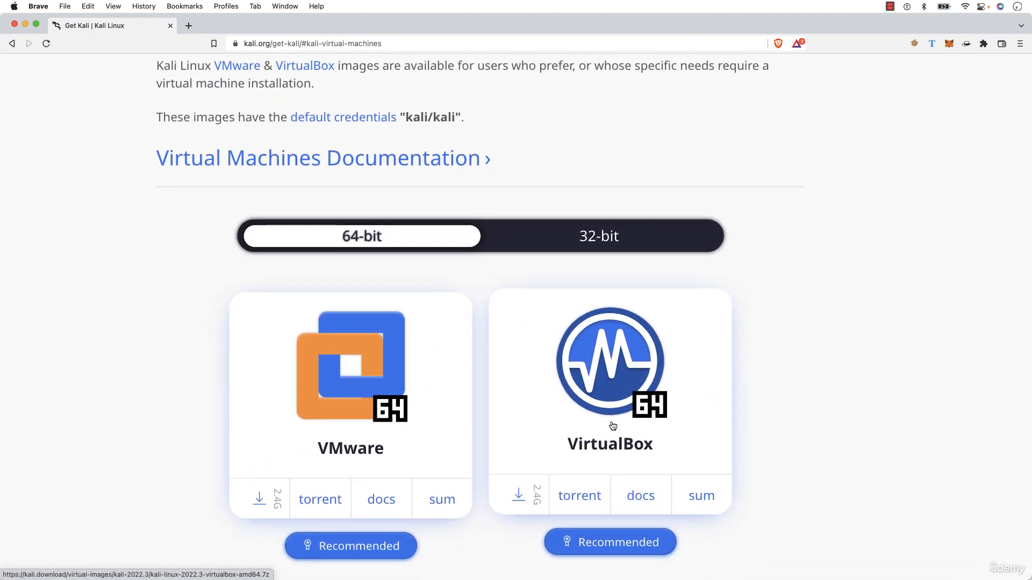
pyautogui.scroll(20, 461, 174)
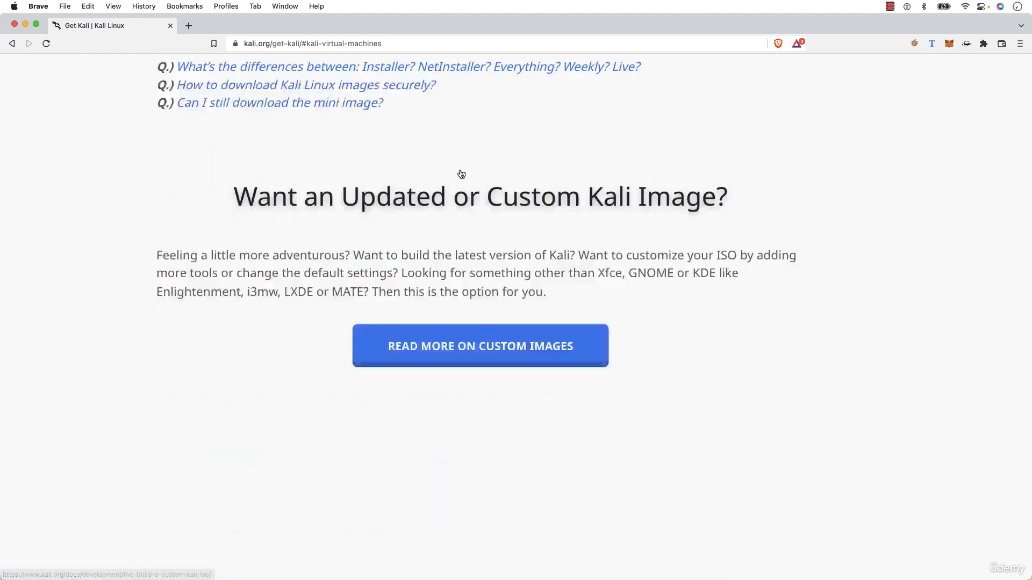
pyautogui.scroll(15, 460, 172)
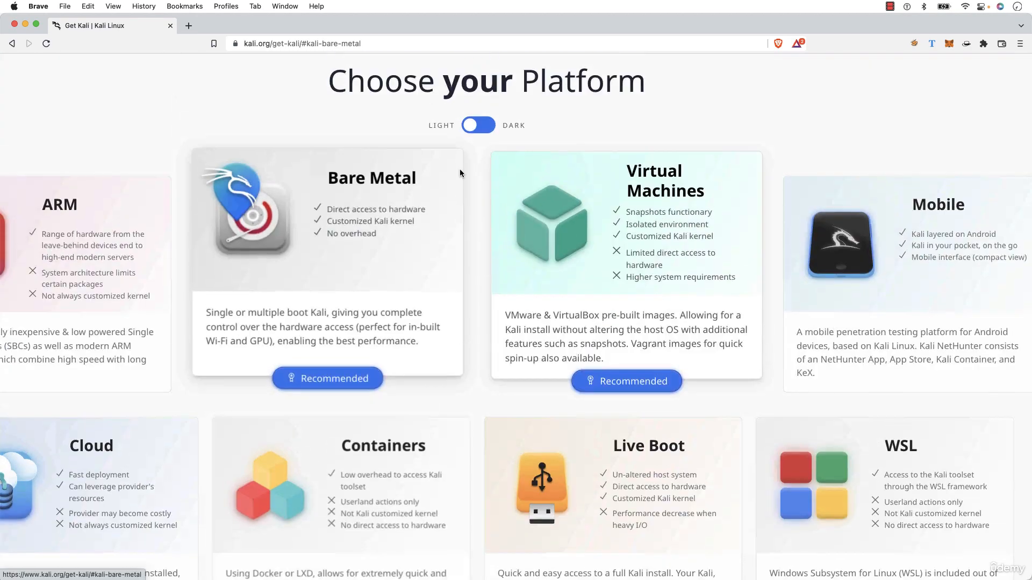
pyautogui.scroll(-3, 460, 170)
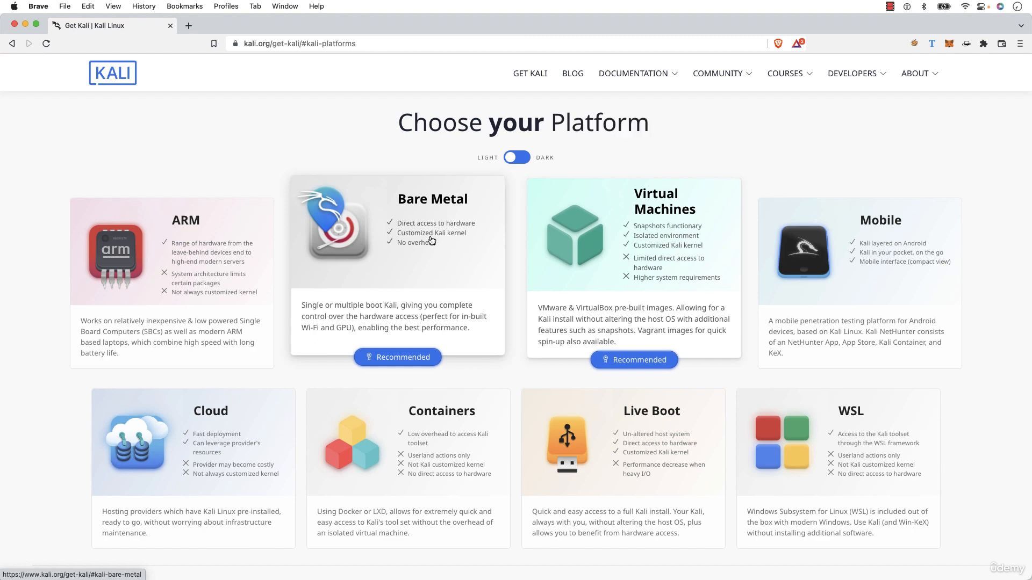
# Jump to the Bare Metal section, highlight its heading text, then minimize the browser
pyautogui.click(427, 213)
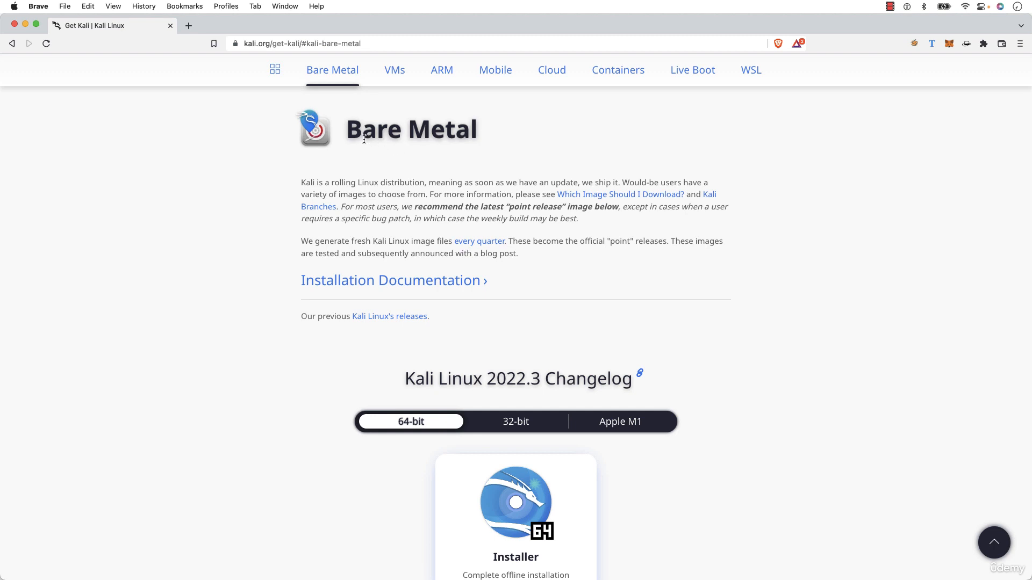
pyautogui.moveTo(347, 131); pyautogui.dragTo(481, 134)
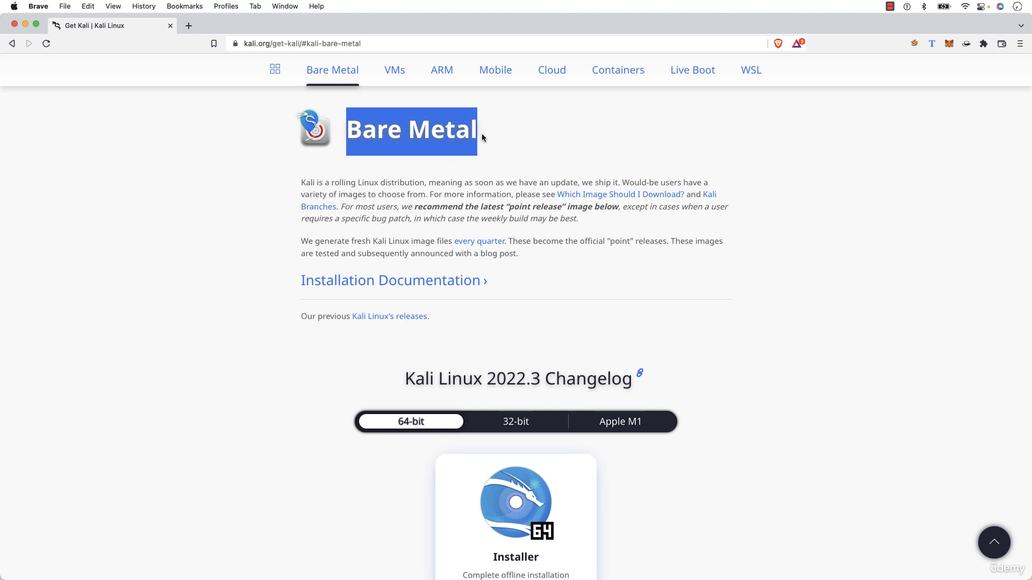
pyautogui.click(481, 133)
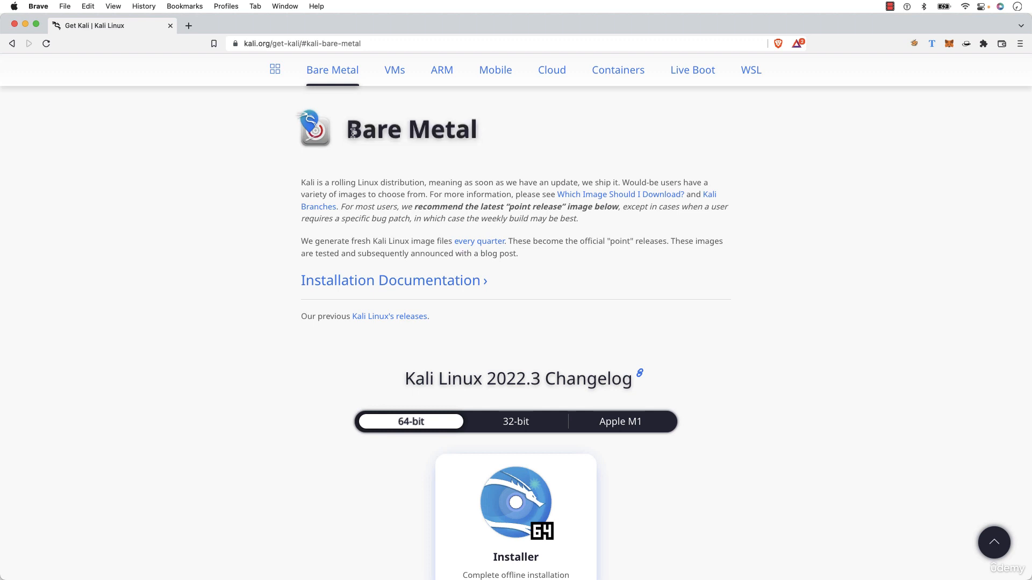
pyautogui.moveTo(350, 134); pyautogui.dragTo(477, 134)
pyautogui.click(475, 138)
pyautogui.moveTo(357, 138); pyautogui.dragTo(441, 141)
pyautogui.click(441, 141)
pyautogui.moveTo(346, 135); pyautogui.dragTo(484, 141)
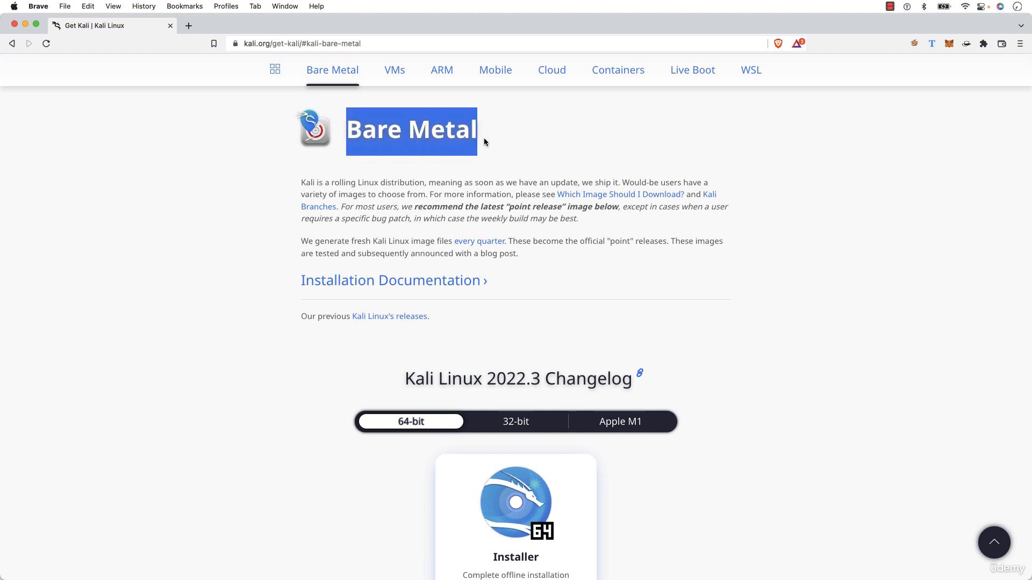
pyautogui.click(484, 141)
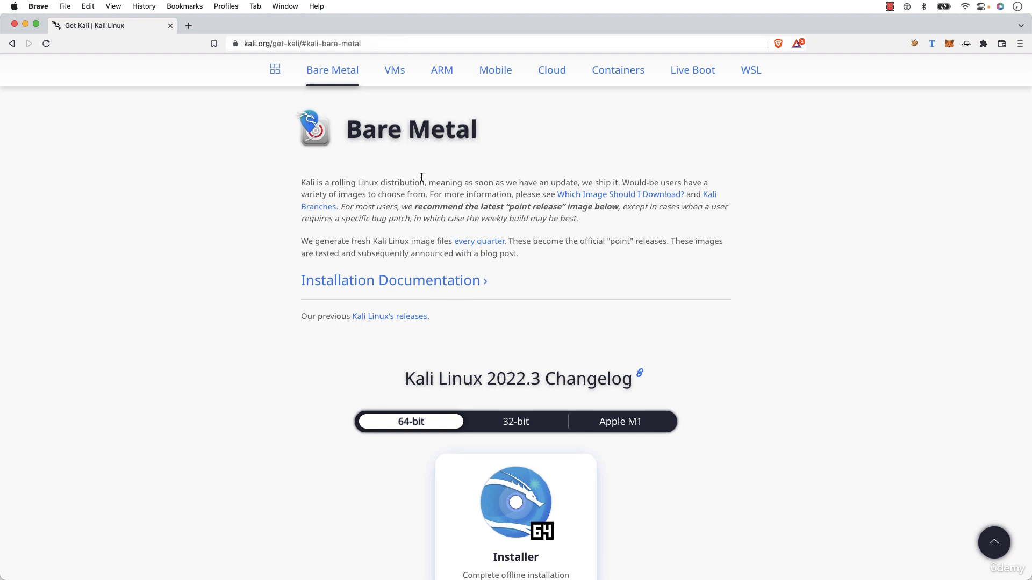
pyautogui.doubleClick(444, 25)
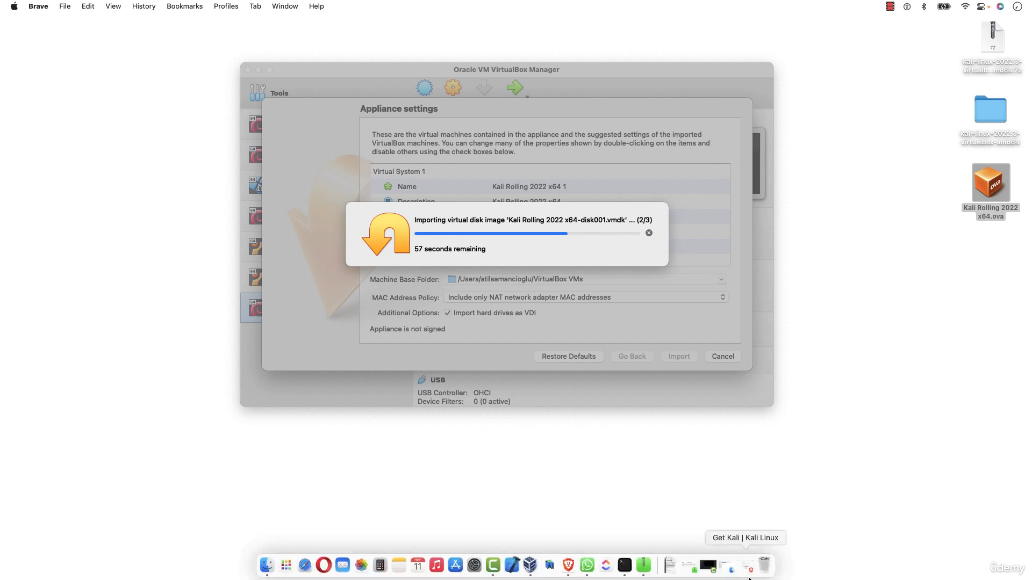
pyautogui.click(747, 570)
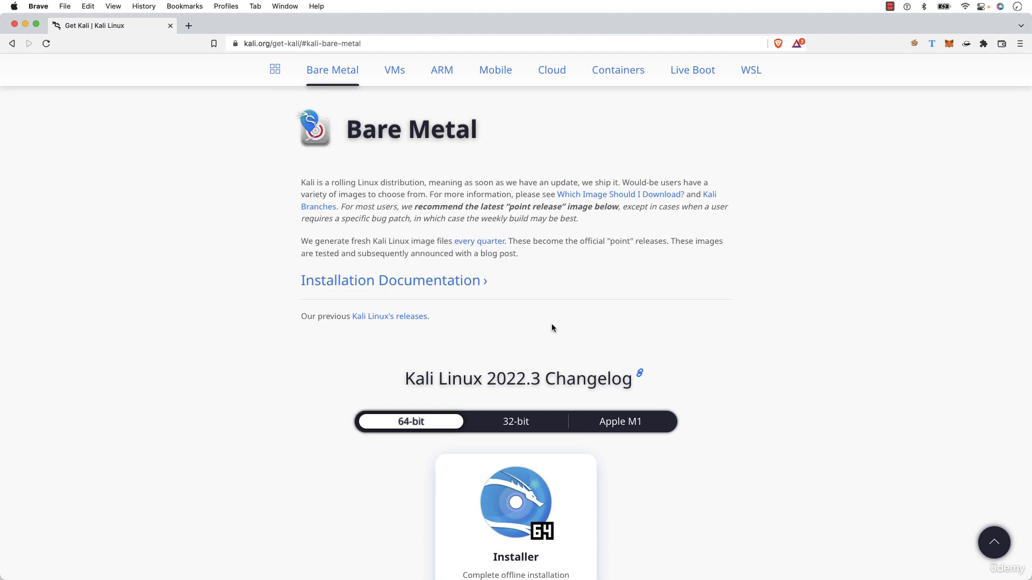
pyautogui.scroll(-3, 552, 325)
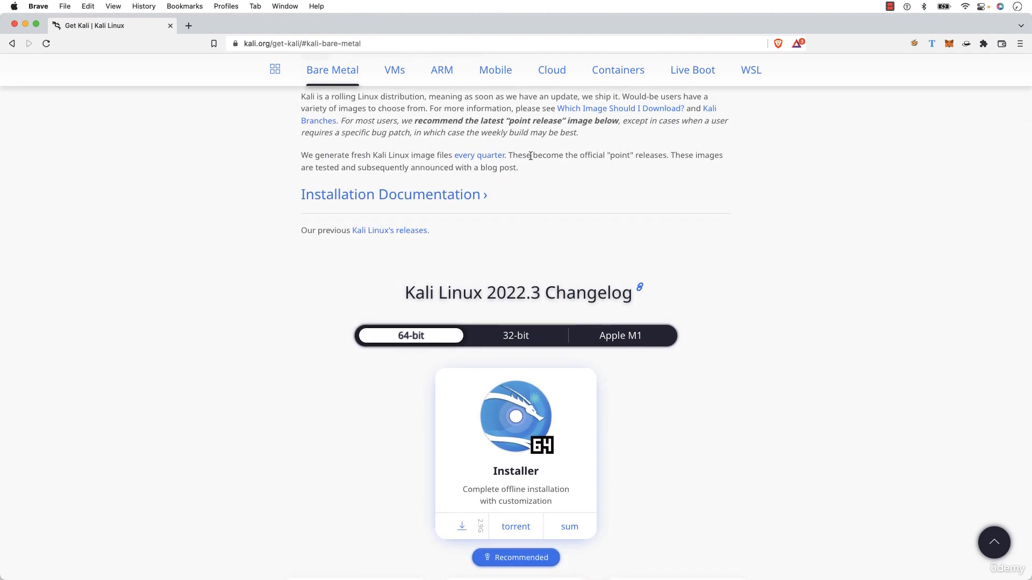
pyautogui.scroll(3, 530, 156)
pyautogui.scroll(1, 530, 156)
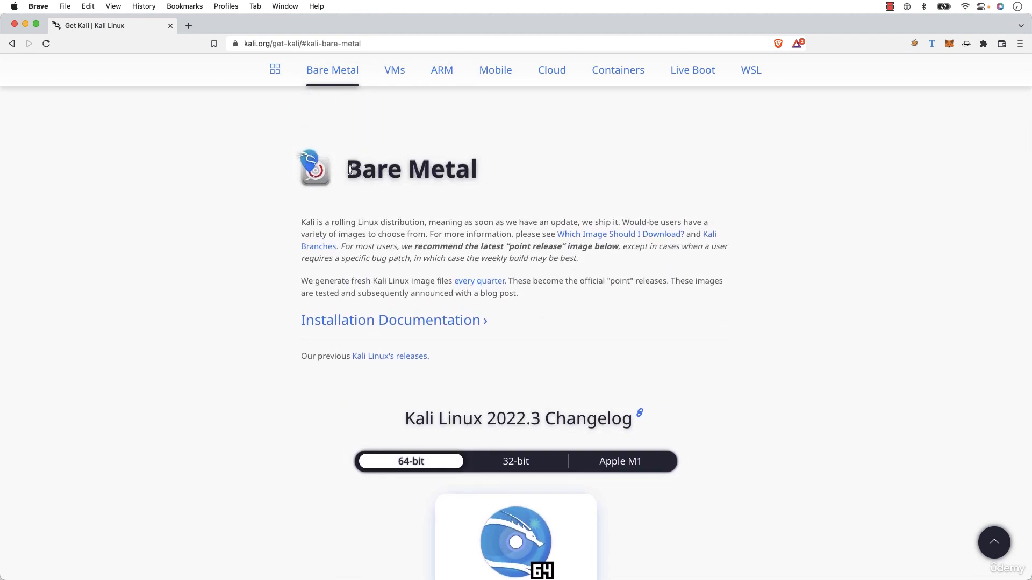
pyautogui.moveTo(348, 169); pyautogui.dragTo(479, 177)
pyautogui.click(480, 180)
pyautogui.scroll(-2, 489, 295)
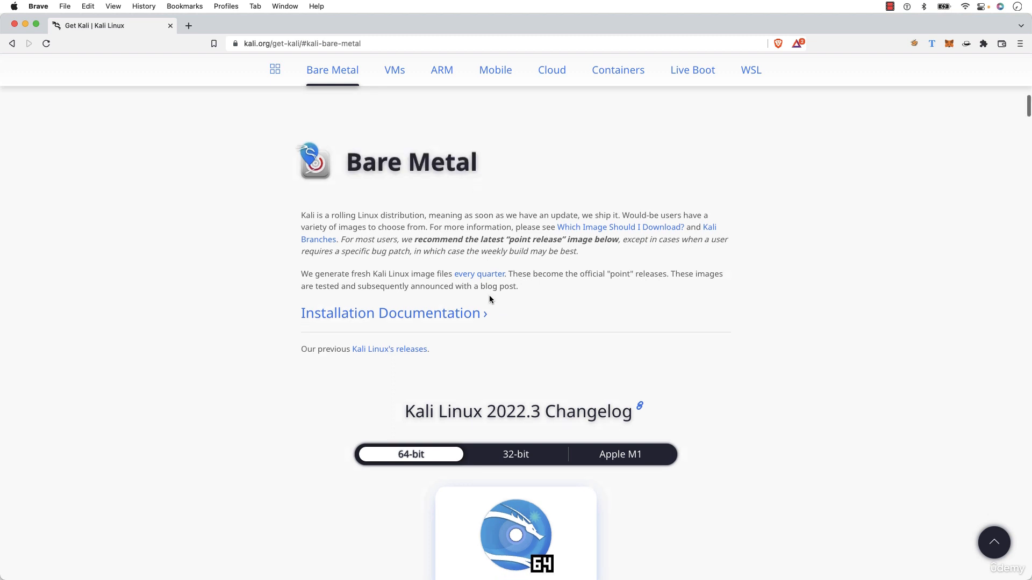
pyautogui.scroll(-2, 440, 304)
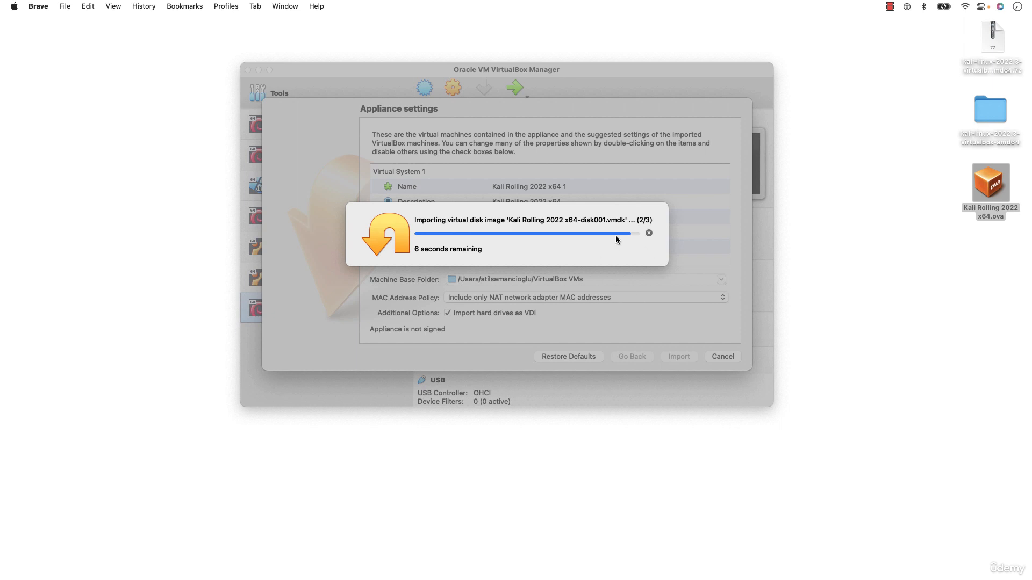
# Open and close the kali folder window, then bring VirtualBox Manager forward and reposition it
pyautogui.doubleClick(994, 113)
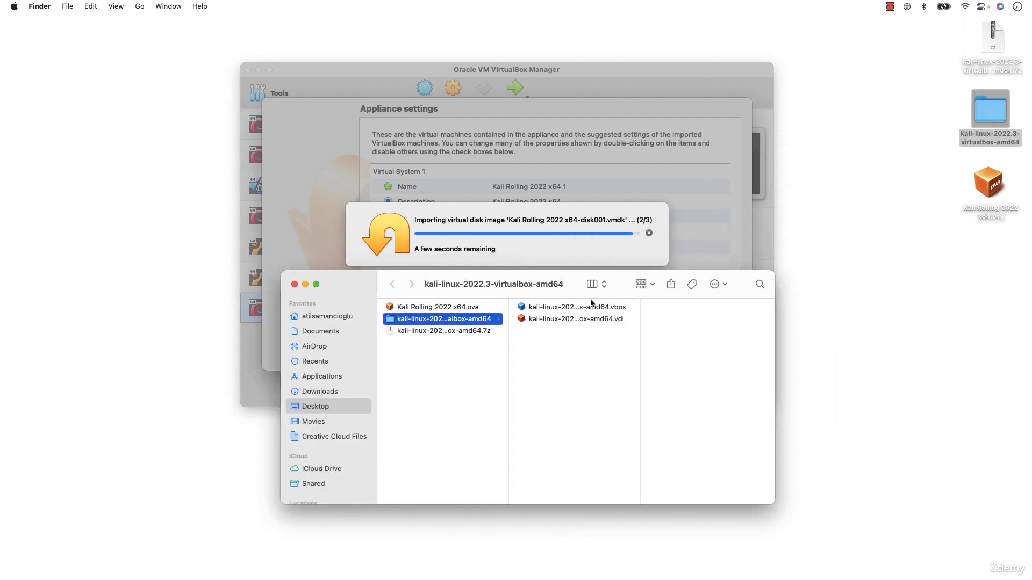
pyautogui.click(294, 284)
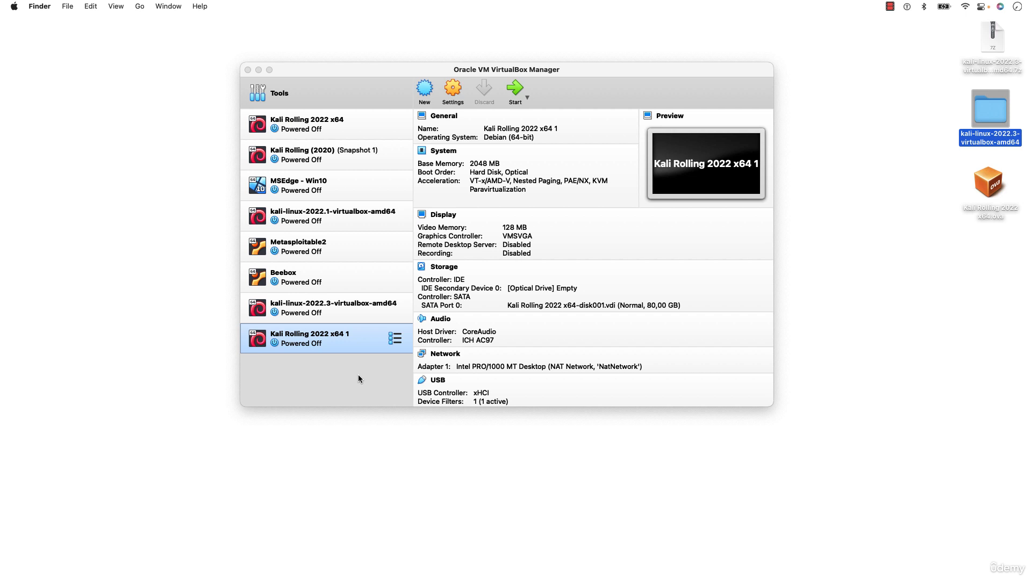
pyautogui.click(340, 368)
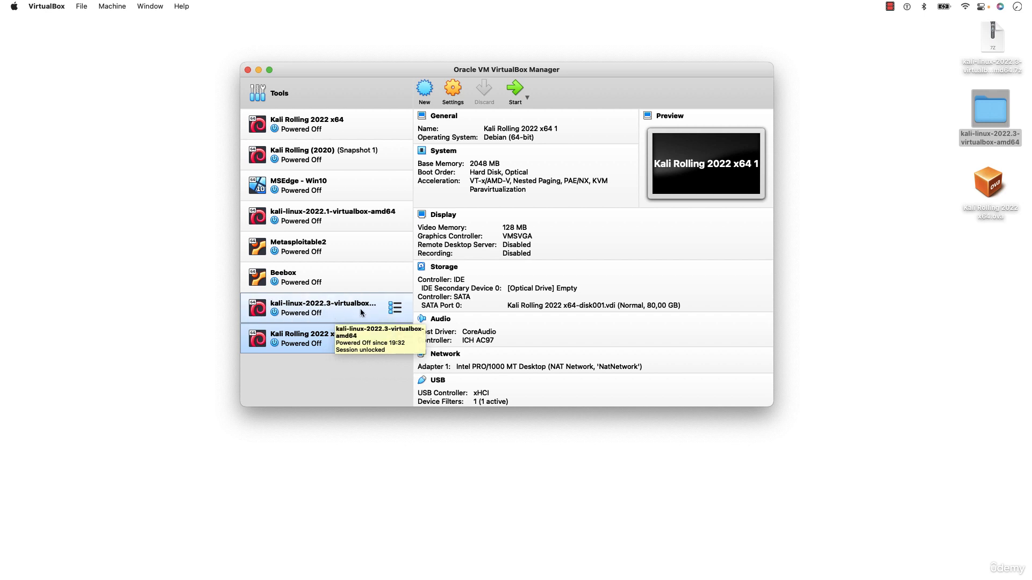
pyautogui.click(987, 199)
pyautogui.click(895, 265)
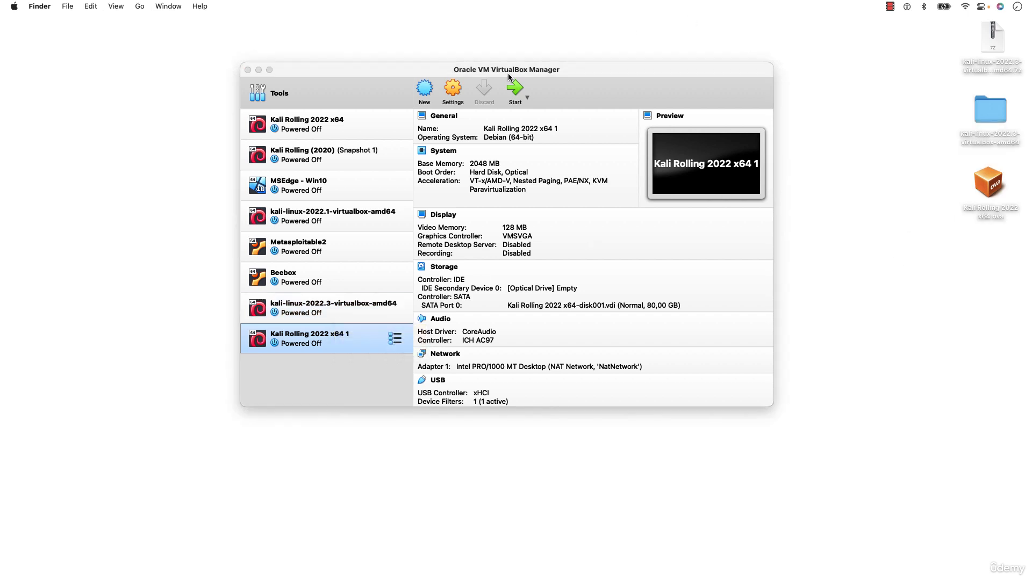
pyautogui.moveTo(506, 74); pyautogui.dragTo(505, 84)
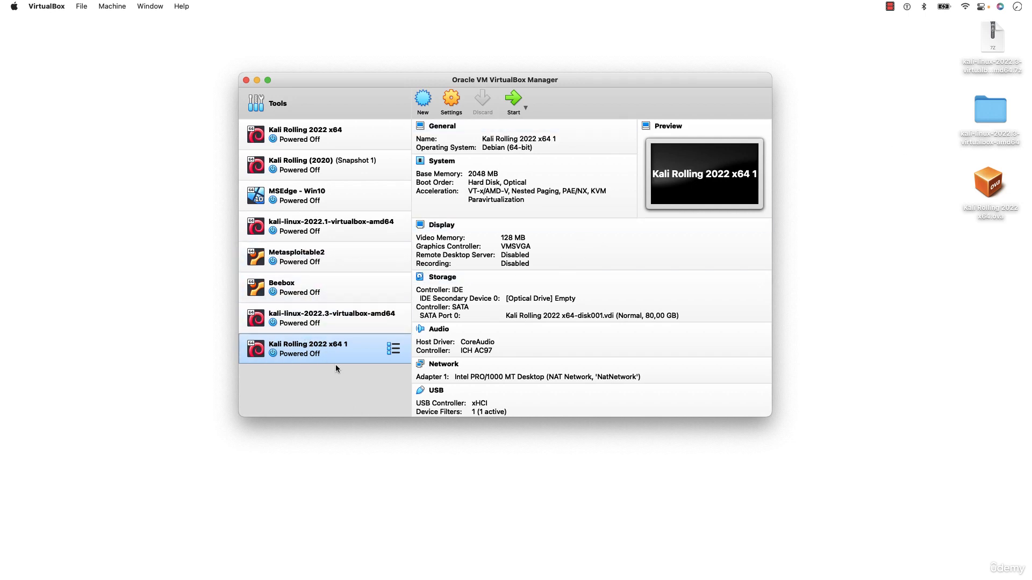
# Compare kali-linux-2022.3 and Kali Rolling 2022 x64 1 details, settling on kali-linux-2022.3
pyautogui.click(293, 326)
pyautogui.click(294, 351)
pyautogui.click(303, 318)
pyautogui.click(298, 355)
pyautogui.click(320, 324)
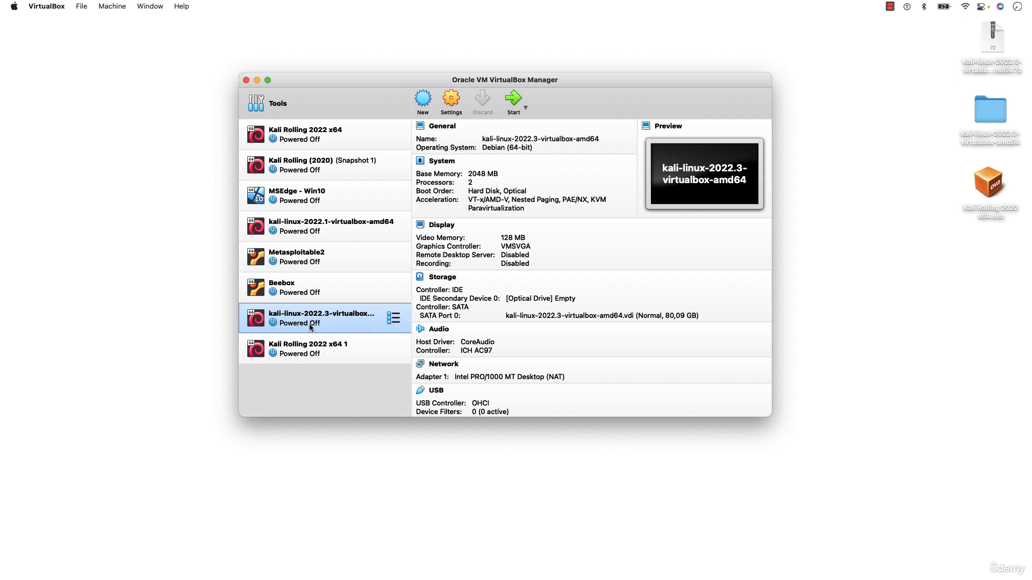
# Open the kali-linux-2022.3 machine's Settings and select its name field
pyautogui.click(455, 101)
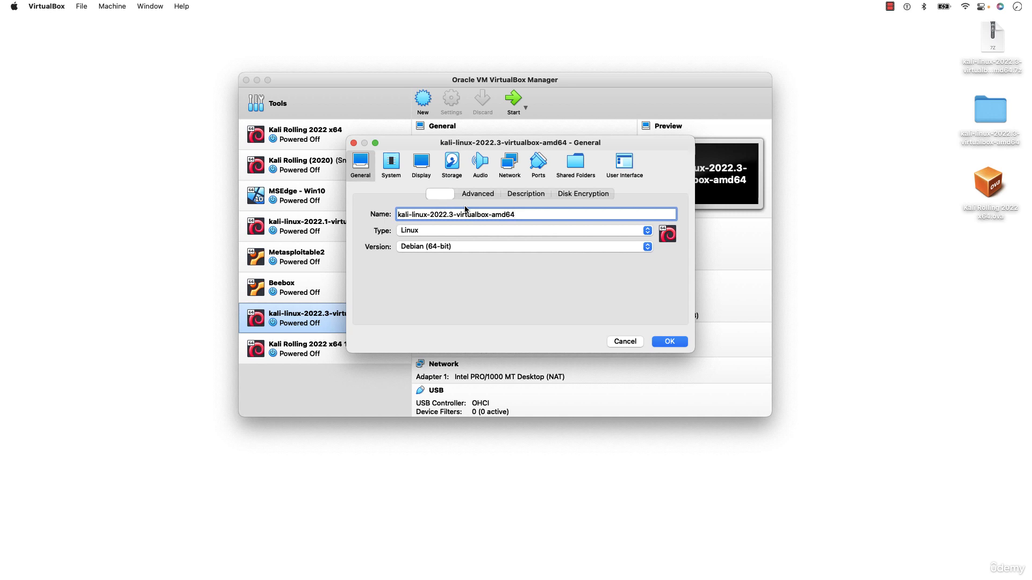
pyautogui.moveTo(401, 216); pyautogui.dragTo(532, 216)
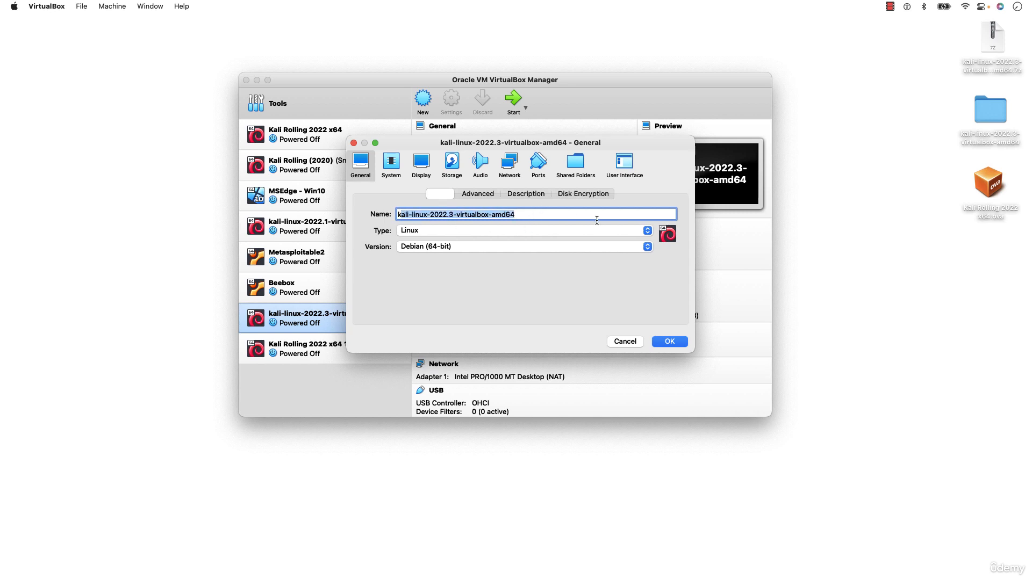
pyautogui.click(548, 217)
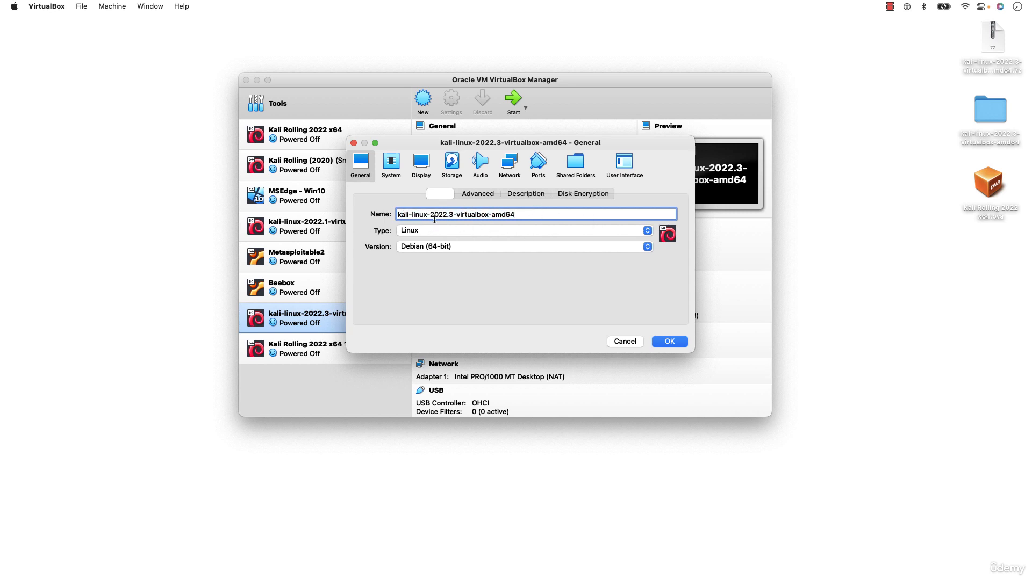
pyautogui.moveTo(529, 213); pyautogui.dragTo(355, 215)
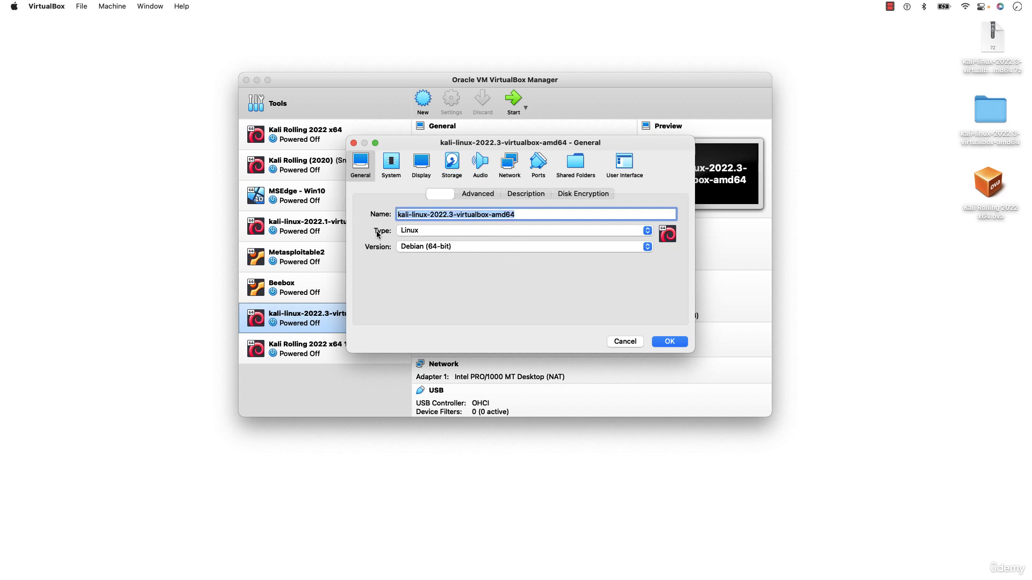
# Confirm type Linux and version Debian (64-bit) on the General Basic page
pyautogui.click(424, 232)
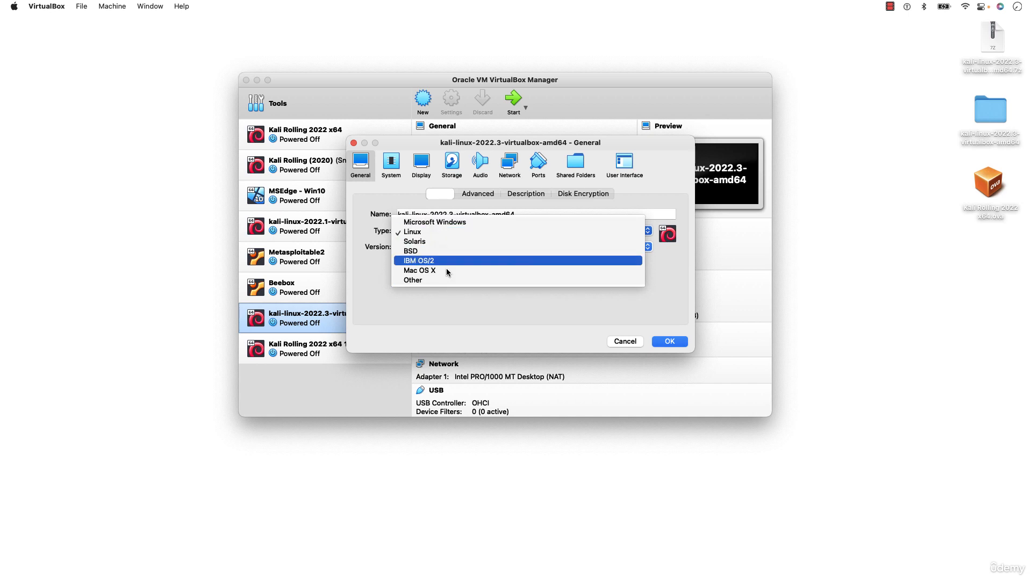
pyautogui.click(443, 232)
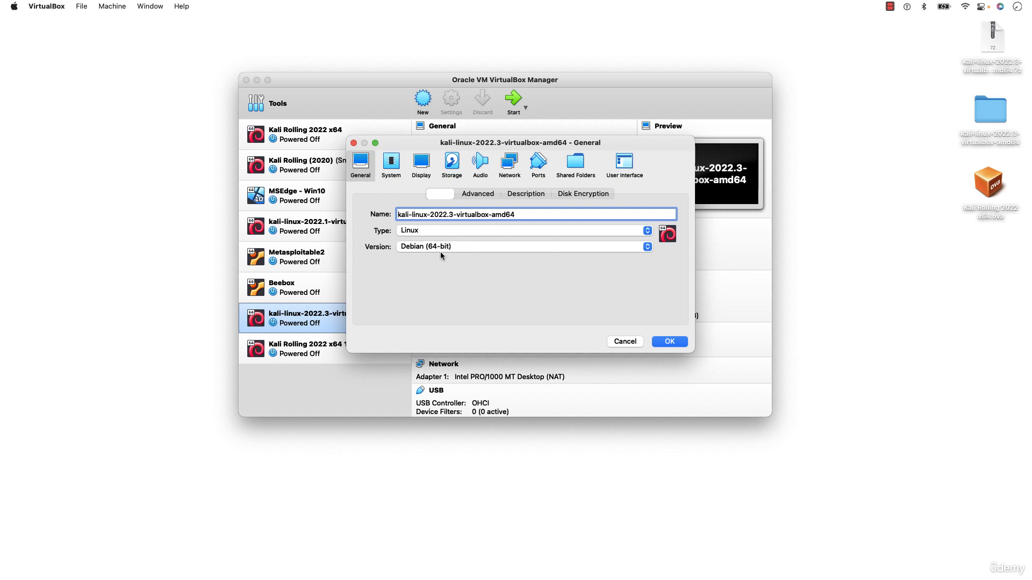
pyautogui.click(425, 247)
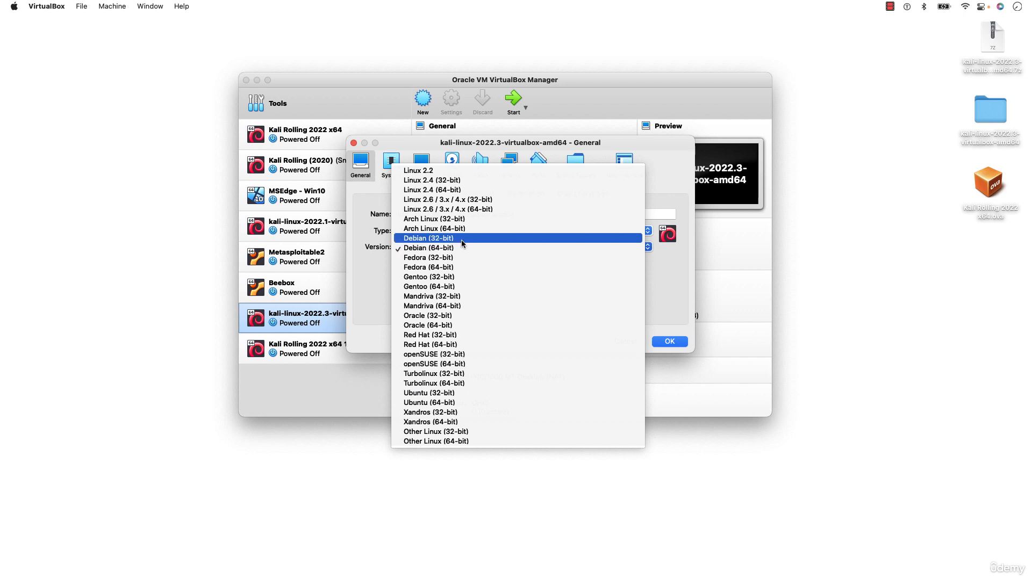
pyautogui.click(458, 249)
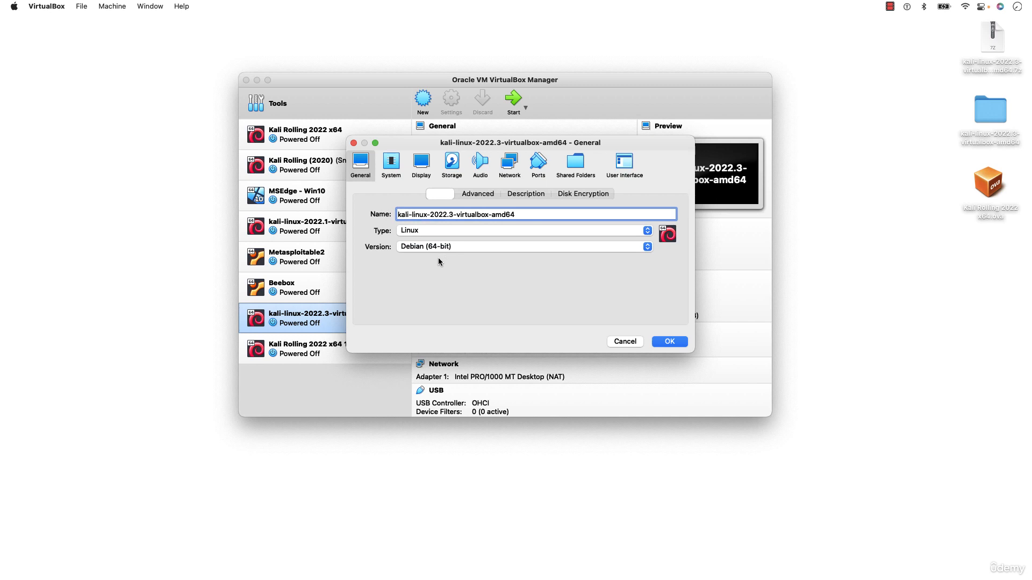
pyautogui.click(507, 230)
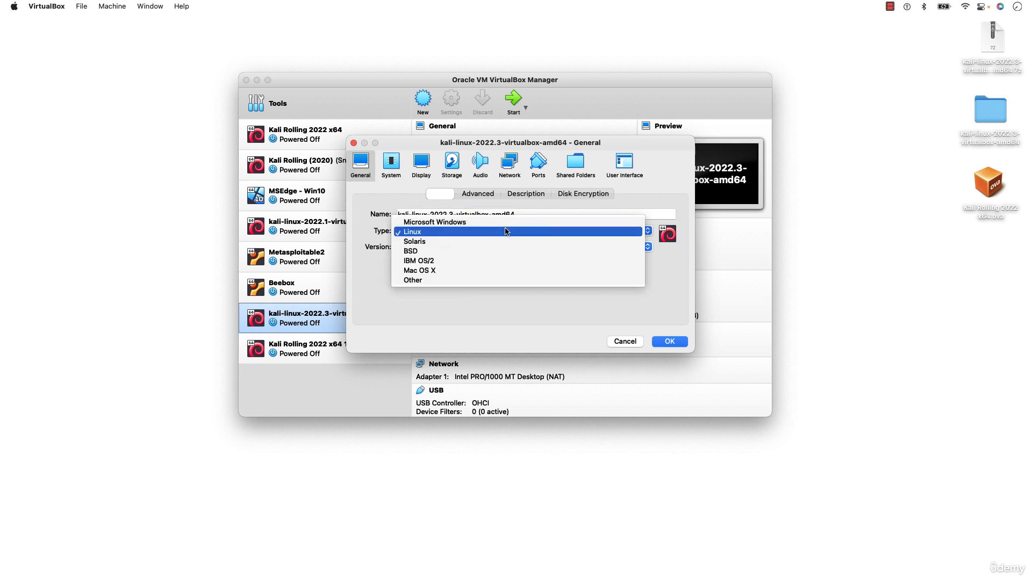
pyautogui.click(506, 231)
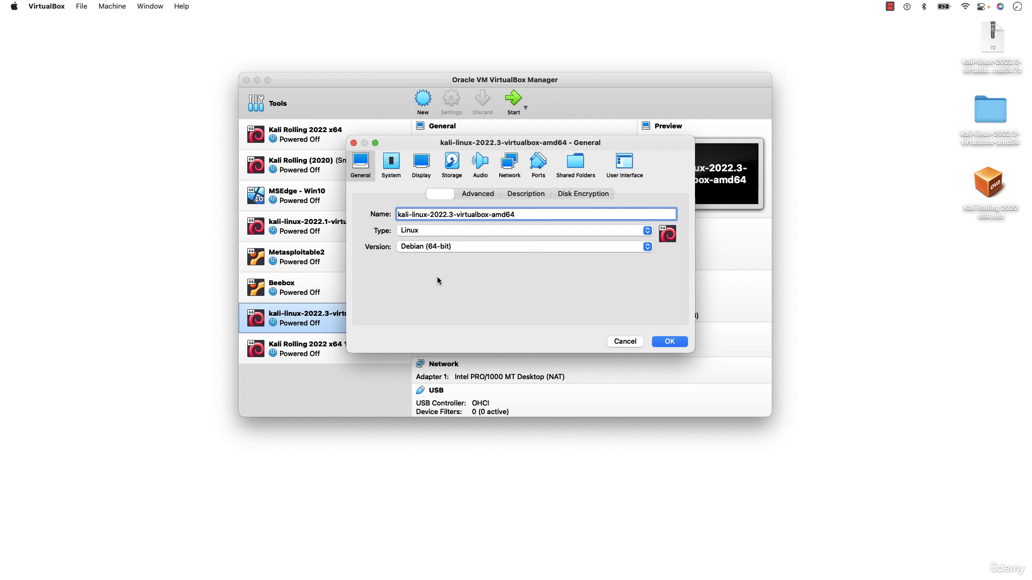
pyautogui.click(455, 247)
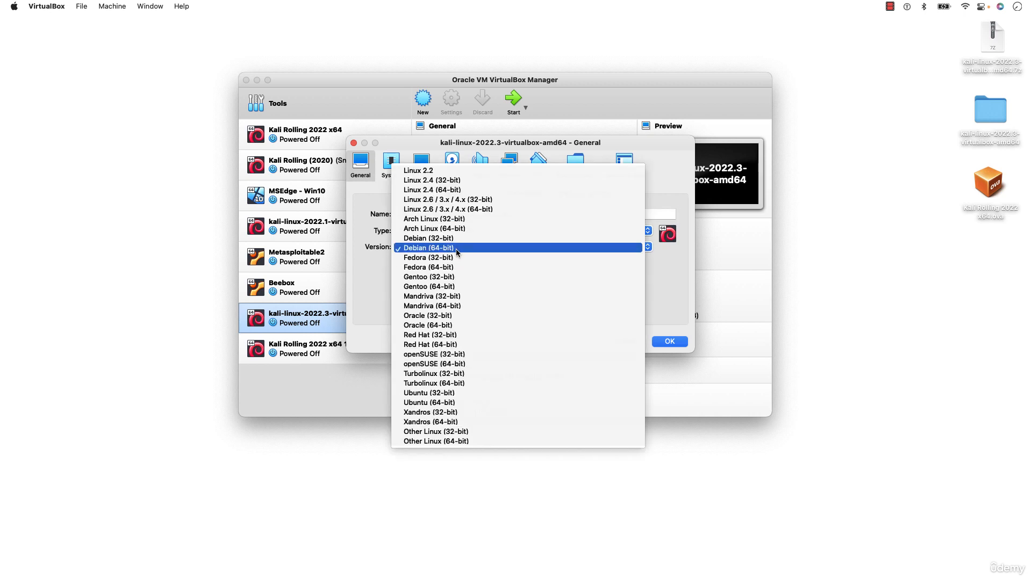
pyautogui.click(456, 249)
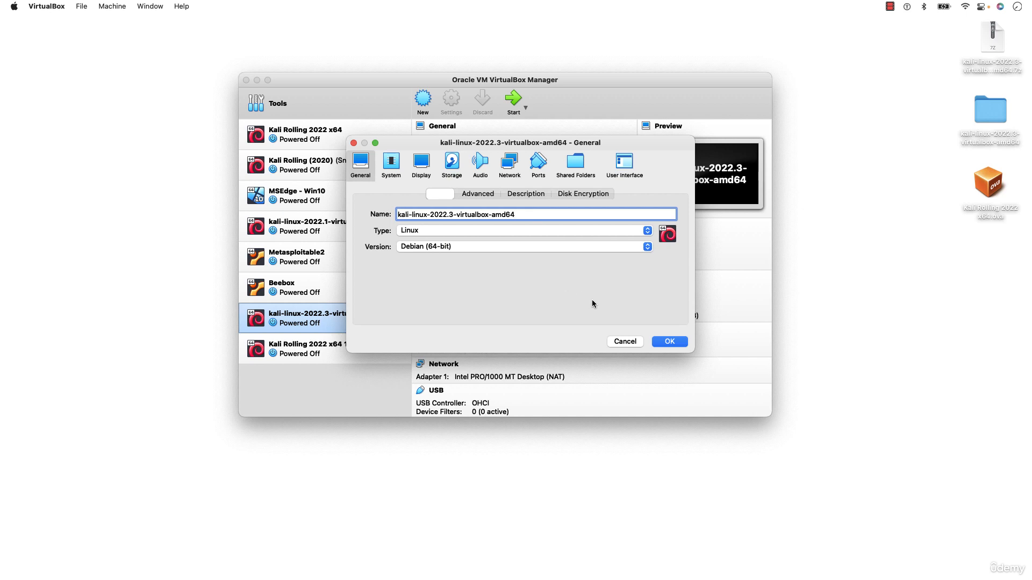
pyautogui.click(452, 248)
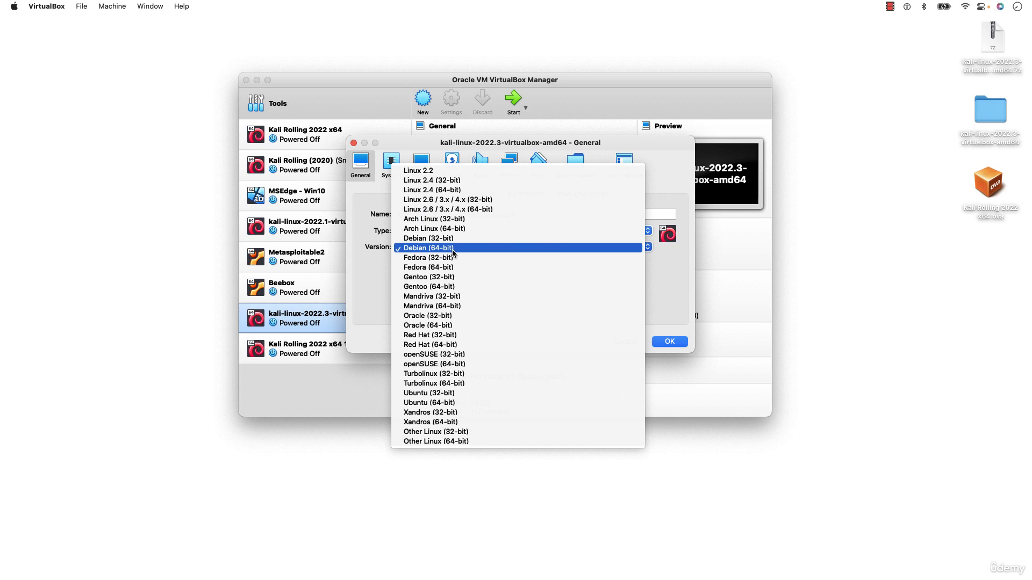
pyautogui.click(452, 248)
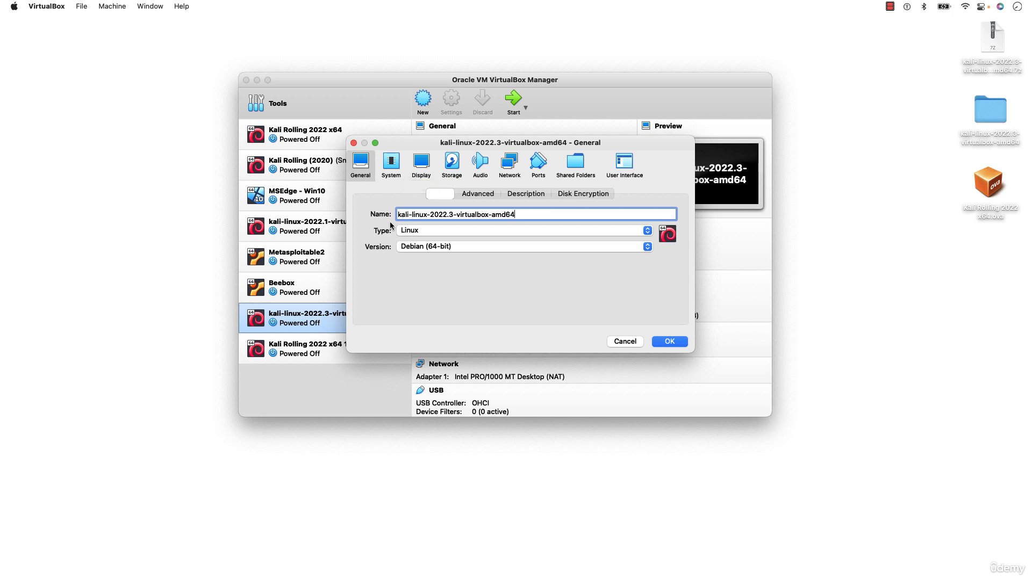
pyautogui.click(391, 164)
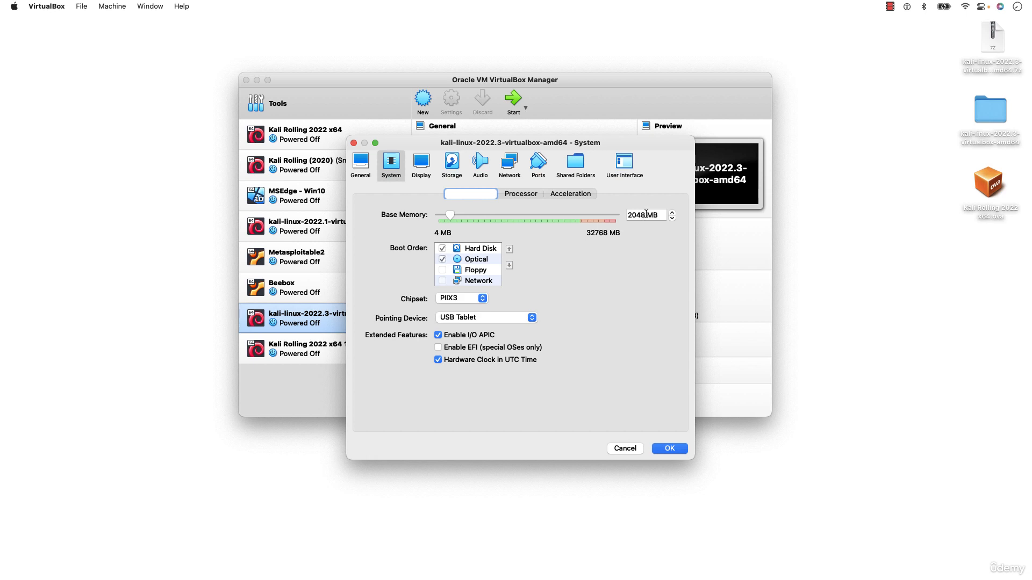
pyautogui.tripleClick(628, 214)
pyautogui.click(647, 216)
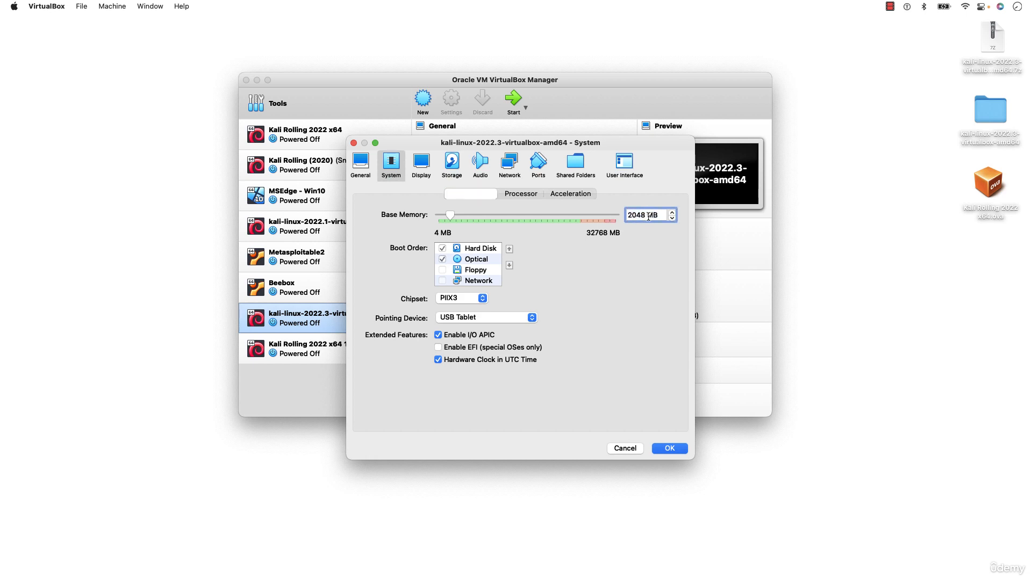
pyautogui.doubleClick(645, 215)
pyautogui.write('1024')
pyautogui.press('BackSpace')
pyautogui.press('BackSpace')
pyautogui.press('BackSpace')
pyautogui.press('BackSpace')
pyautogui.write('20489')
pyautogui.press('BackSpace')
pyautogui.click(438, 336)
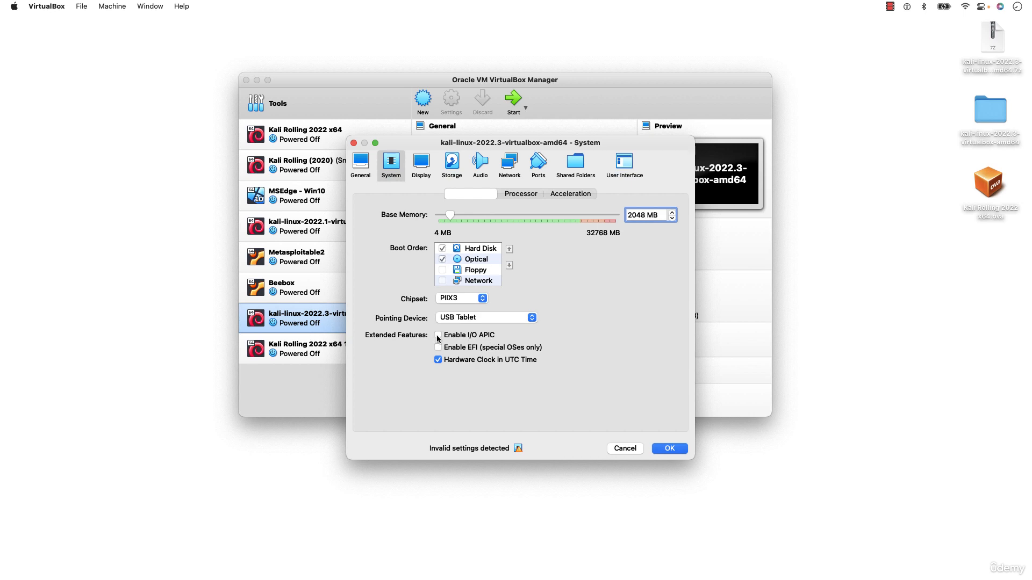
pyautogui.click(440, 336)
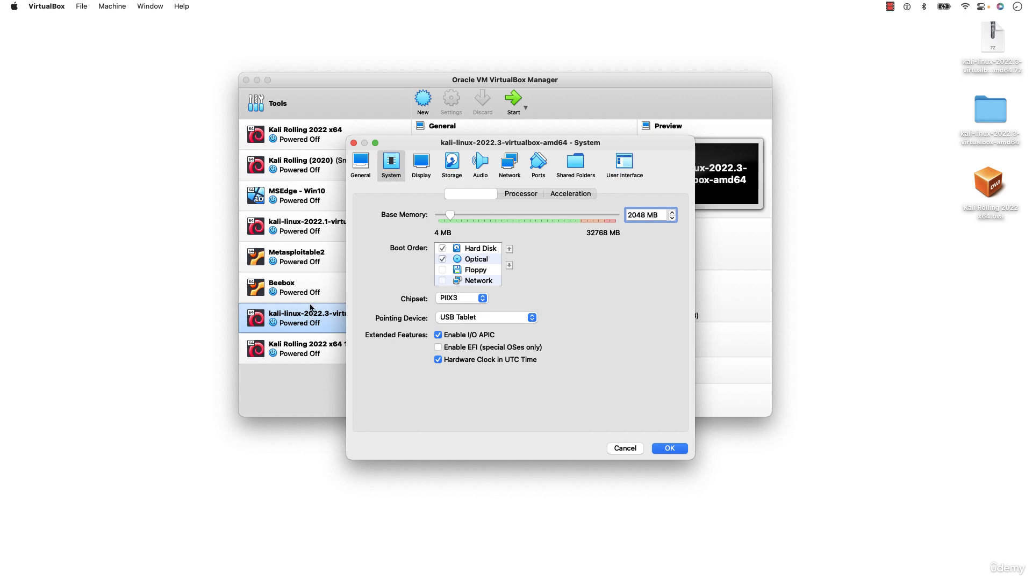
# Check the Processor settings, lowering to 1 CPU then restoring 2
pyautogui.click(423, 167)
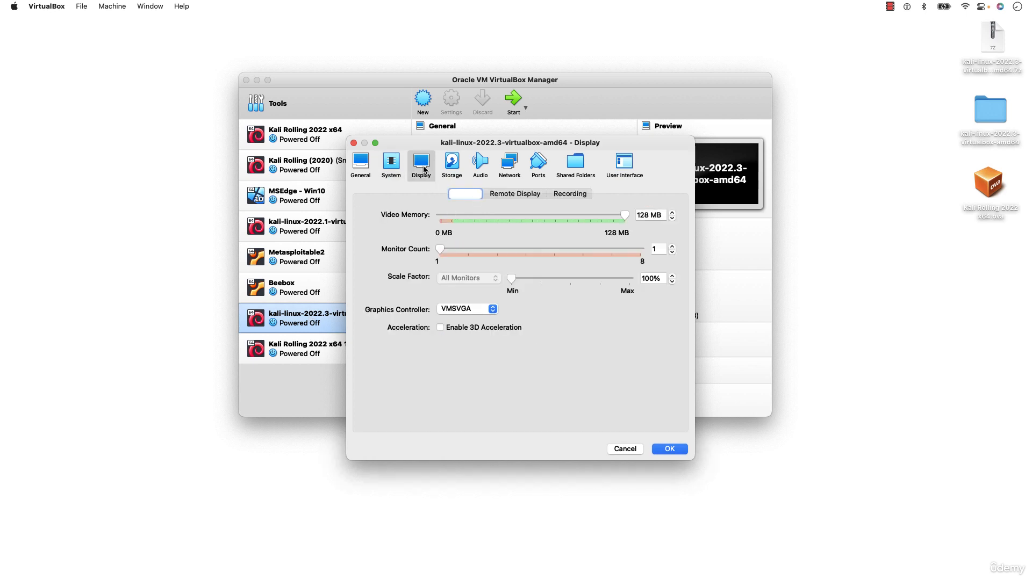
pyautogui.click(389, 168)
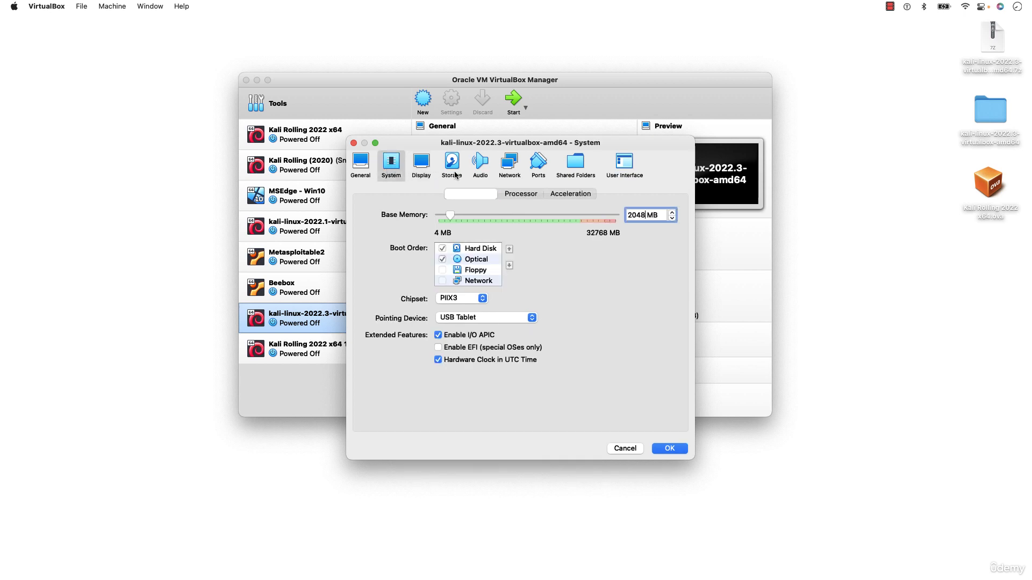
pyautogui.click(393, 168)
pyautogui.click(517, 196)
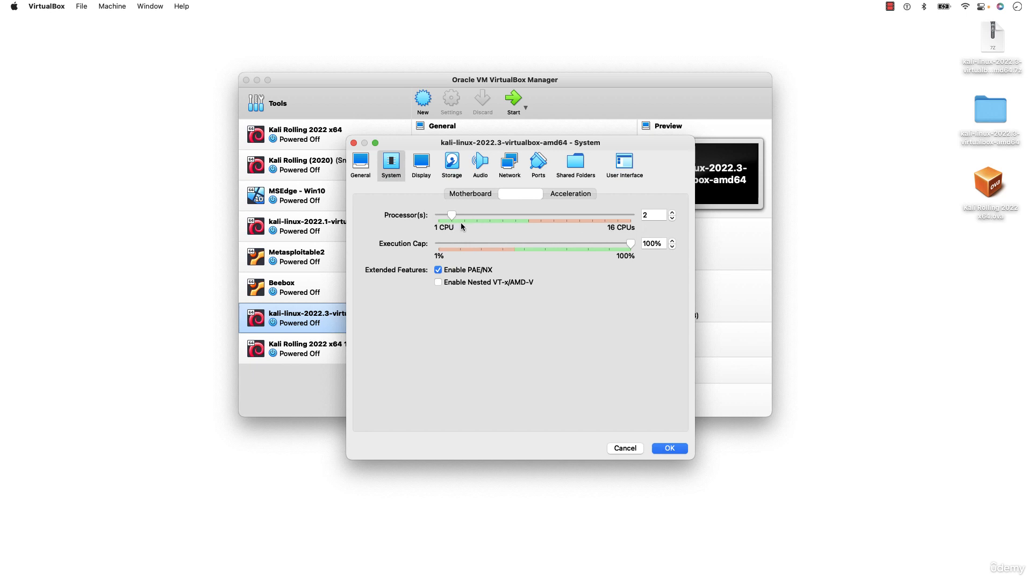
pyautogui.click(671, 218)
pyautogui.click(672, 214)
# Review the Motherboard memory and boot order and the Display page, then move to Storage
pyautogui.moveTo(486, 145); pyautogui.dragTo(489, 152)
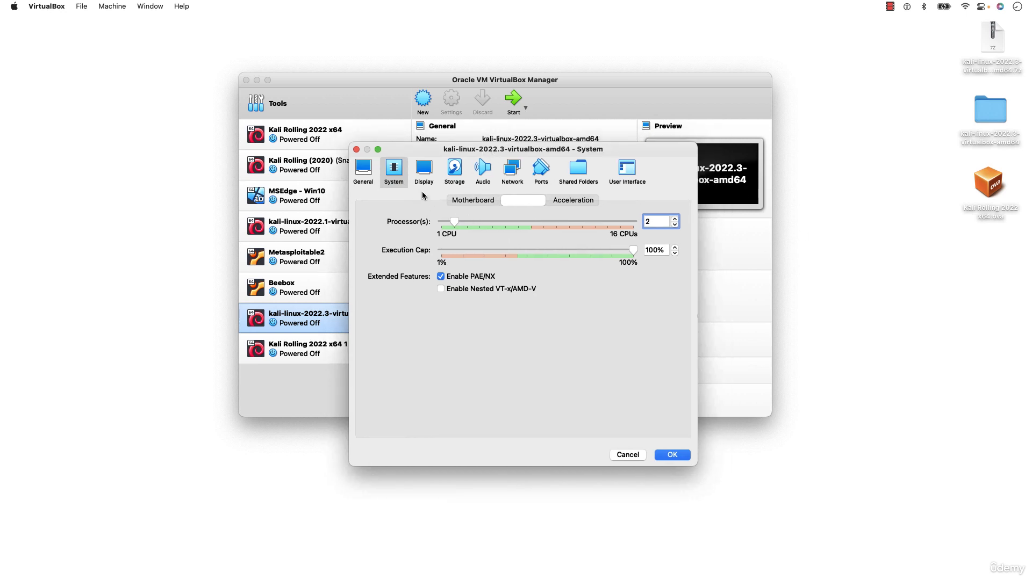
pyautogui.click(467, 200)
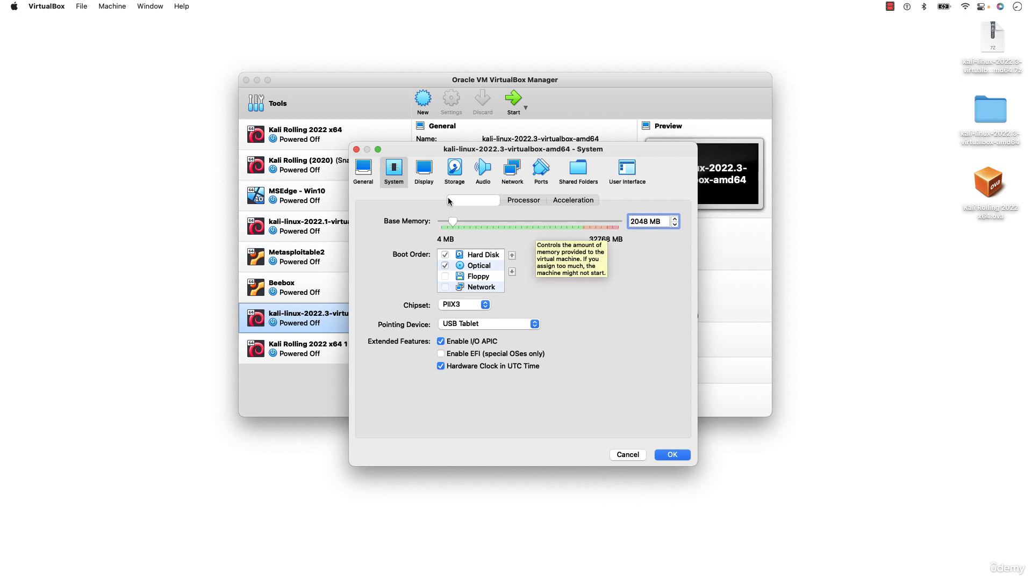
pyautogui.click(425, 171)
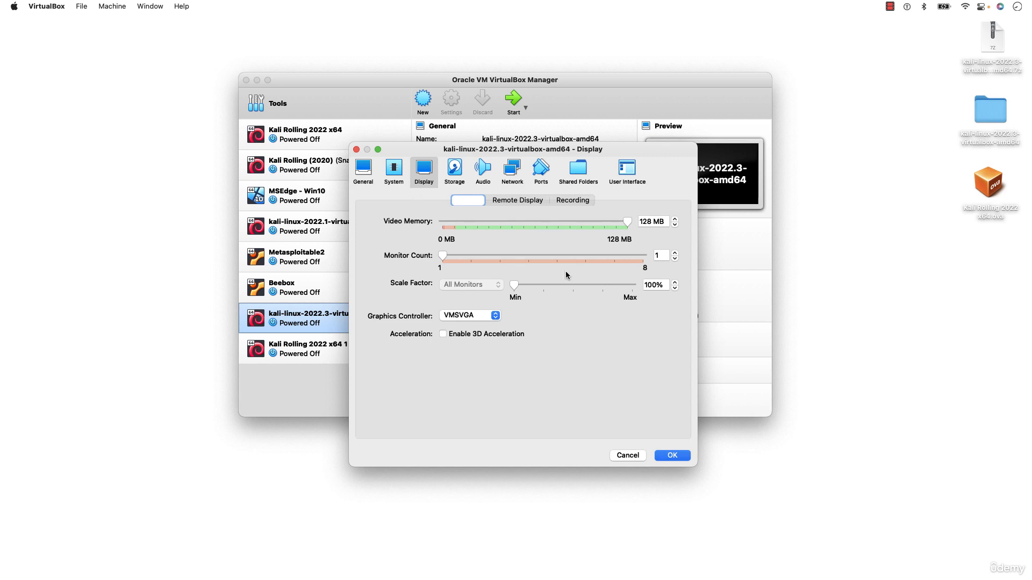
pyautogui.click(447, 175)
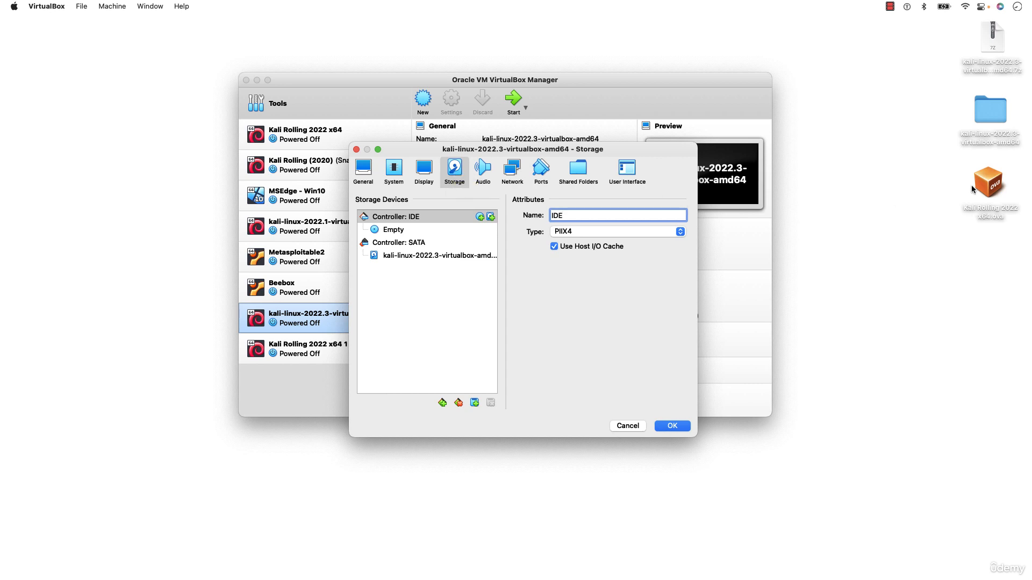
# Show the SATA disk's details and confirm the .vdi sits in the kali-linux-2022.3-virtualbox-amd64 folder
pyautogui.click(989, 186)
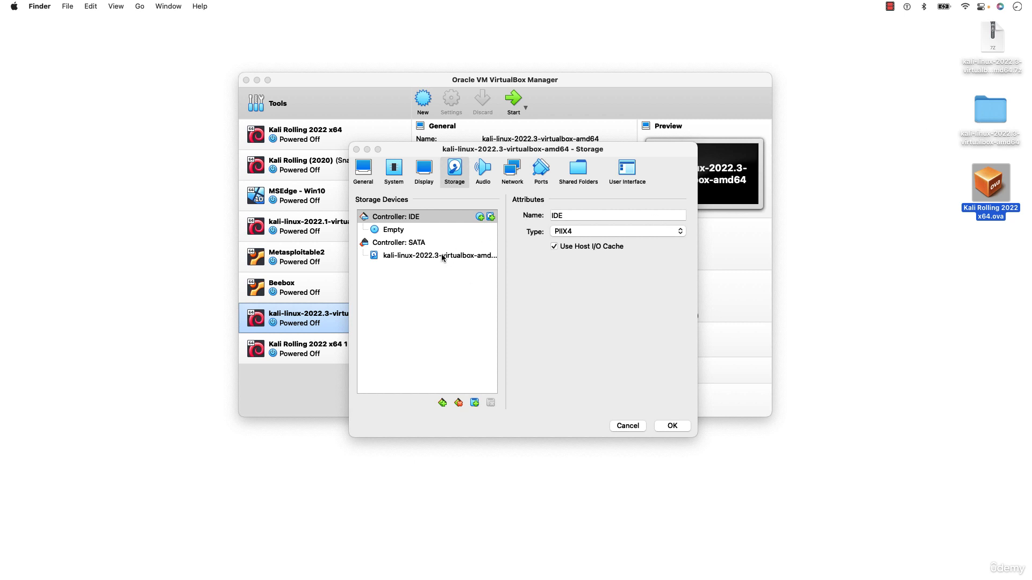
pyautogui.click(402, 257)
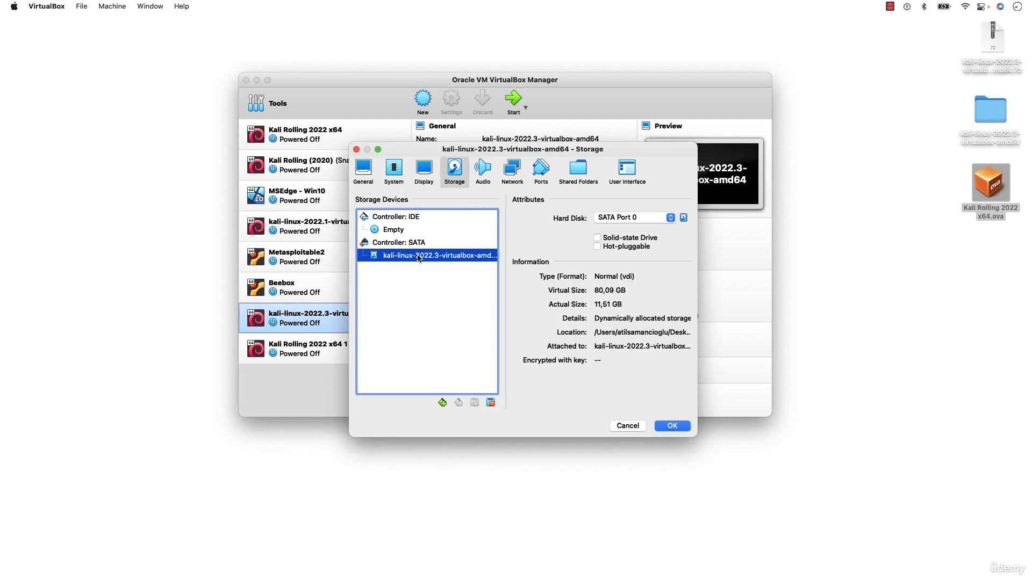
pyautogui.doubleClick(976, 143)
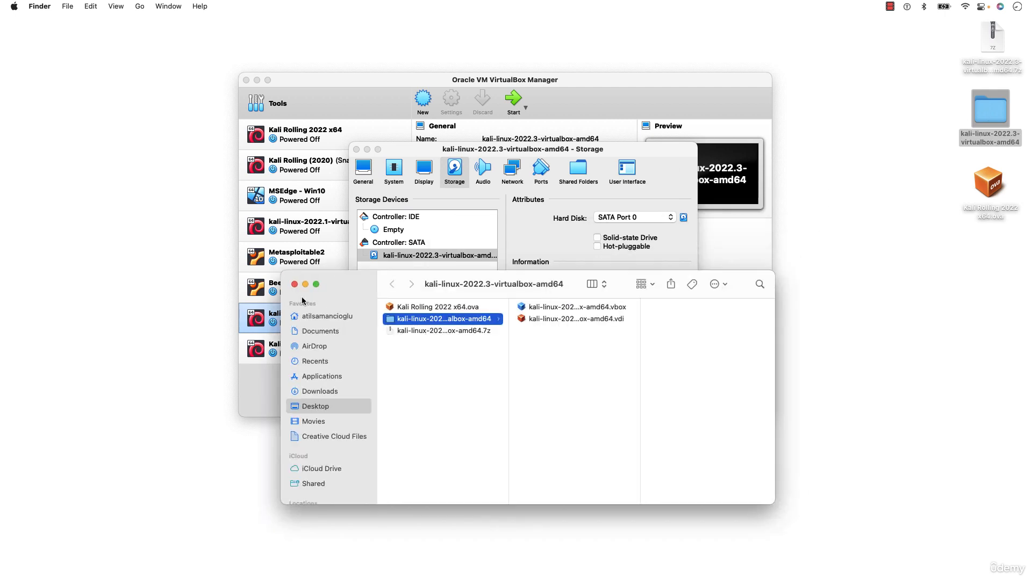
pyautogui.click(294, 285)
pyautogui.click(428, 265)
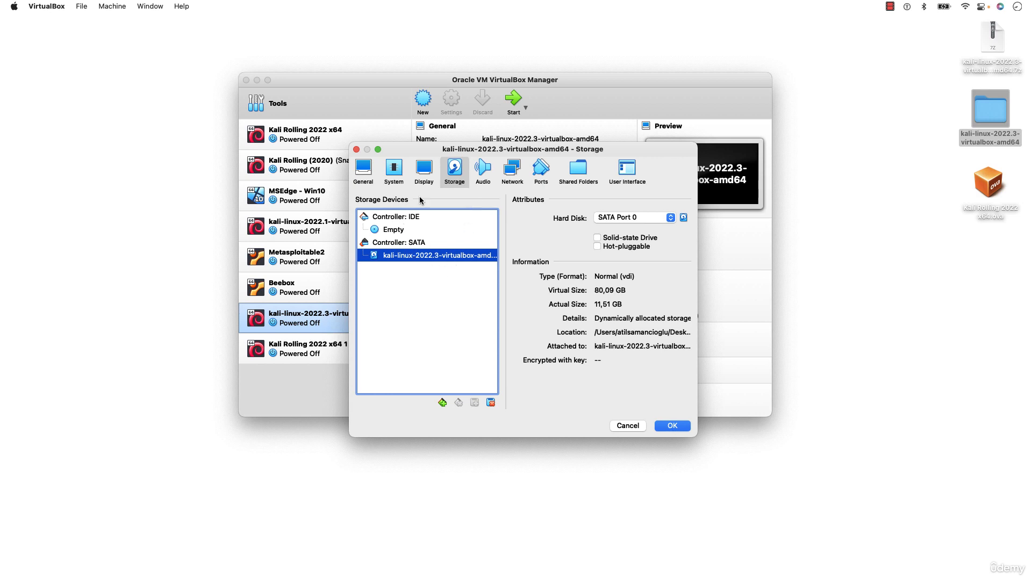
# Remove the SATA disk attachment and re-add kali-linux-2022.3-virtualbox-amd64.vdi on SATA Port 0
pyautogui.rightClick(420, 259)
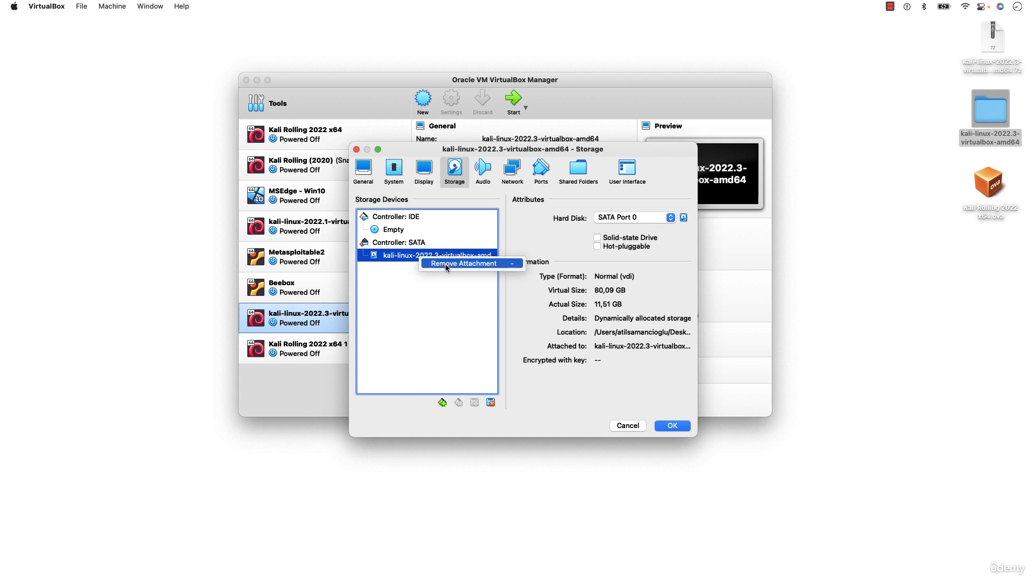
pyautogui.click(445, 263)
pyautogui.moveTo(490, 249)
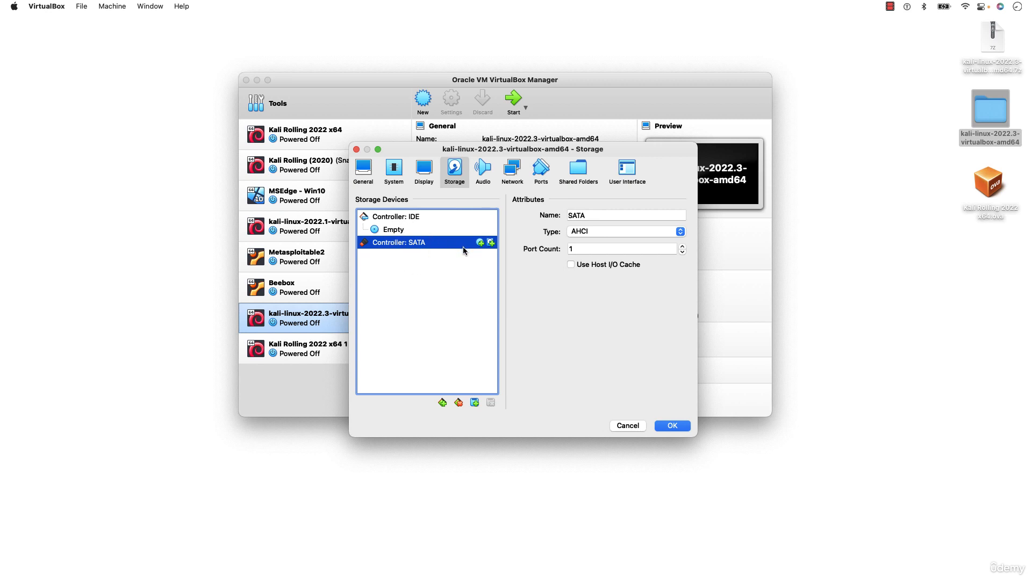
pyautogui.click(490, 243)
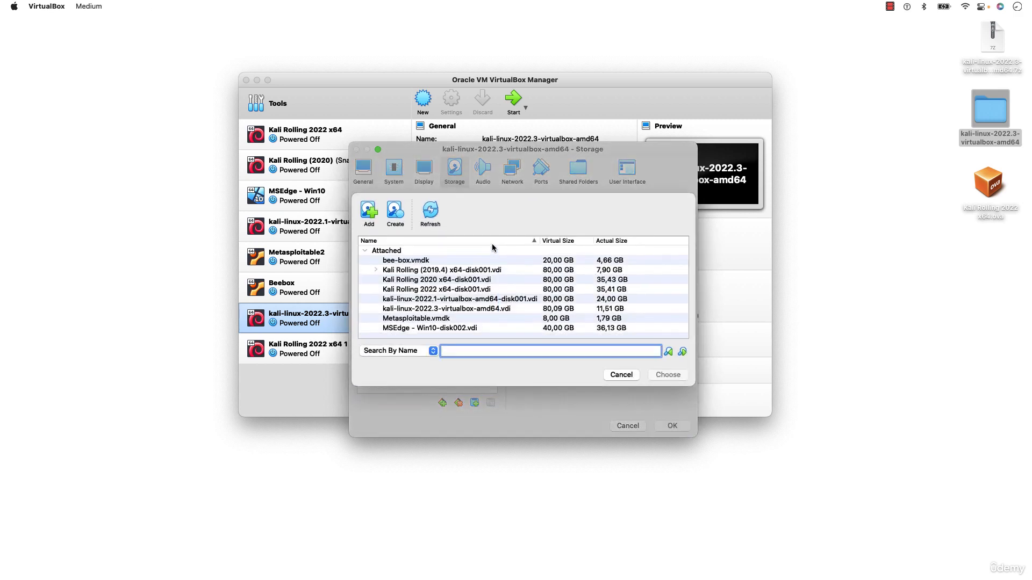
pyautogui.click(369, 216)
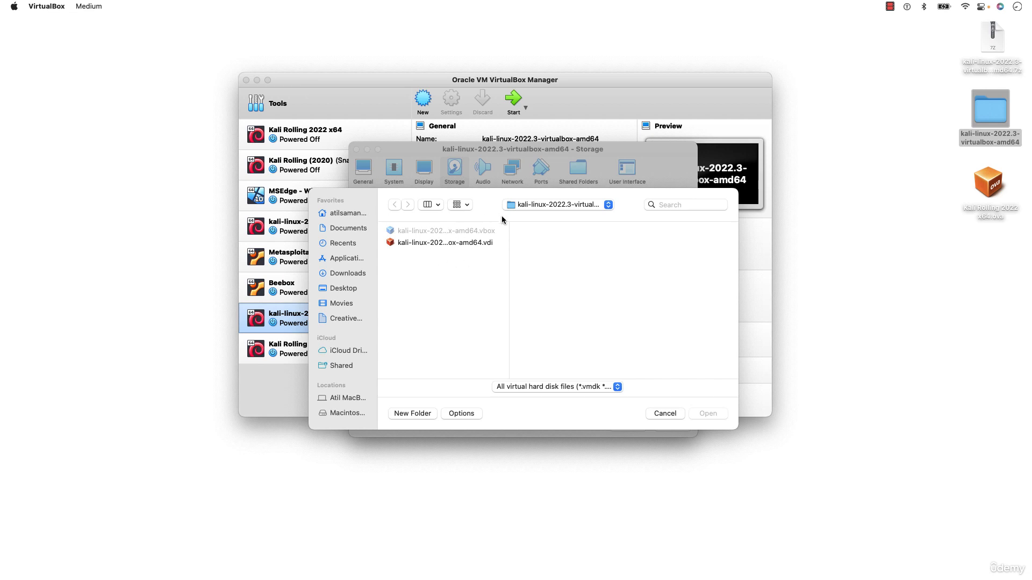
pyautogui.doubleClick(465, 244)
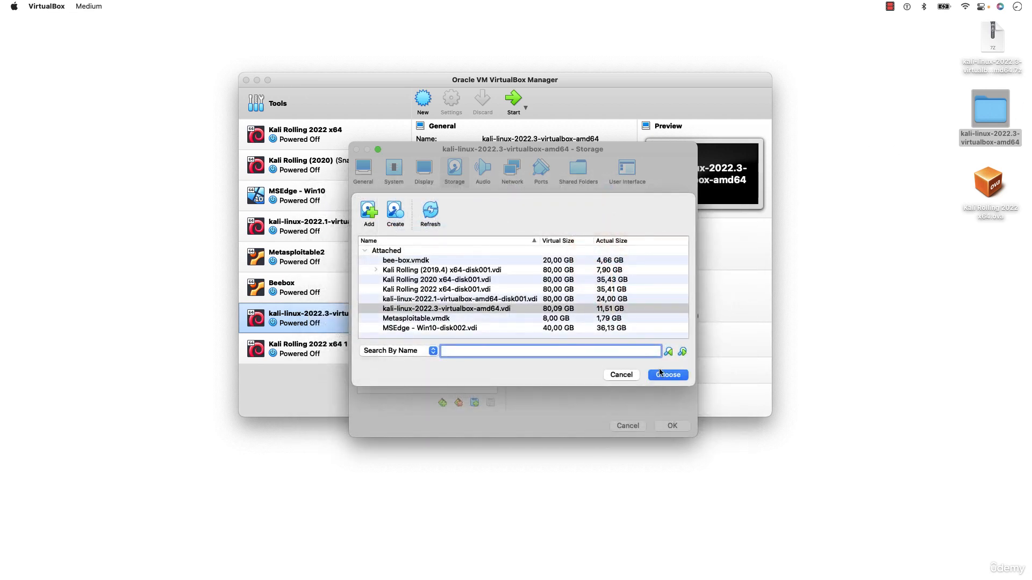
pyautogui.click(668, 375)
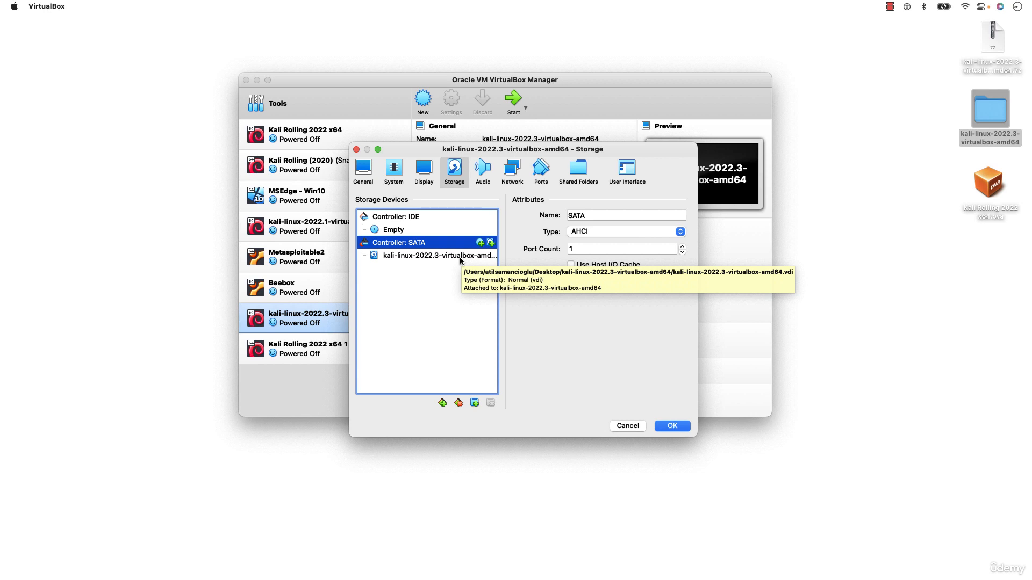
pyautogui.click(460, 259)
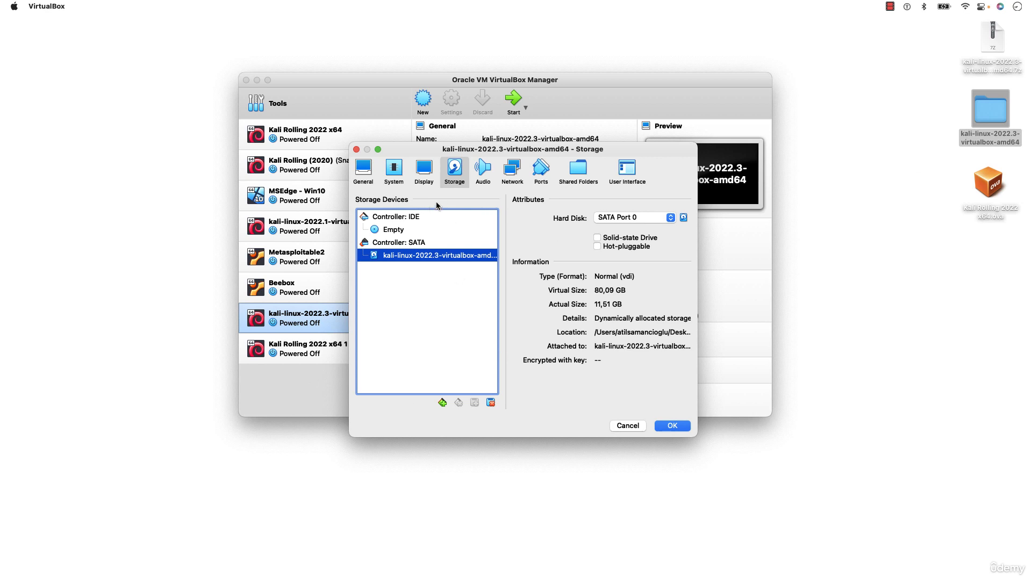
# Move from Storage via the Audio page to Network, where adapter 1 is on NAT
pyautogui.click(487, 169)
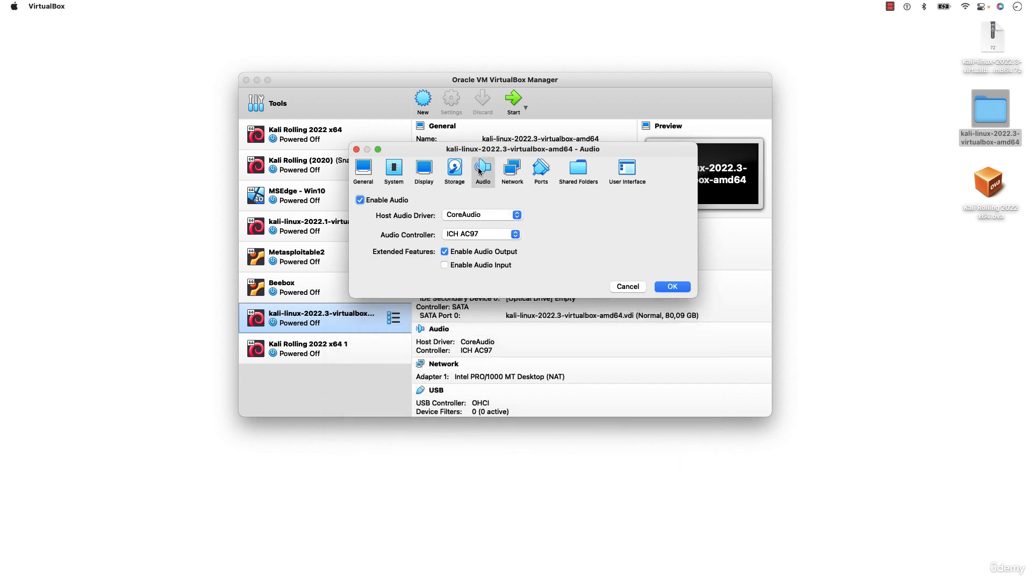
pyautogui.click(454, 169)
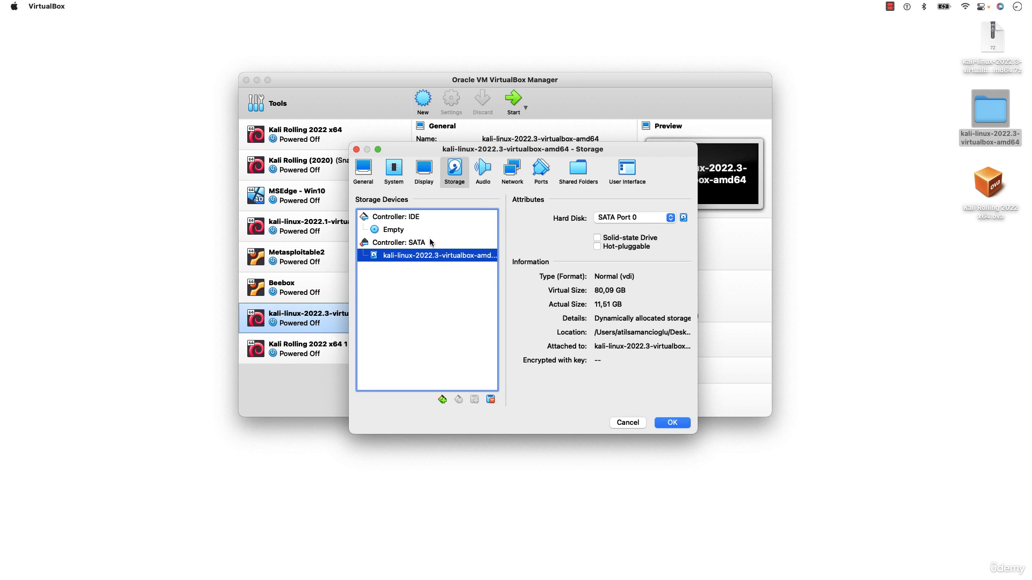
pyautogui.click(484, 171)
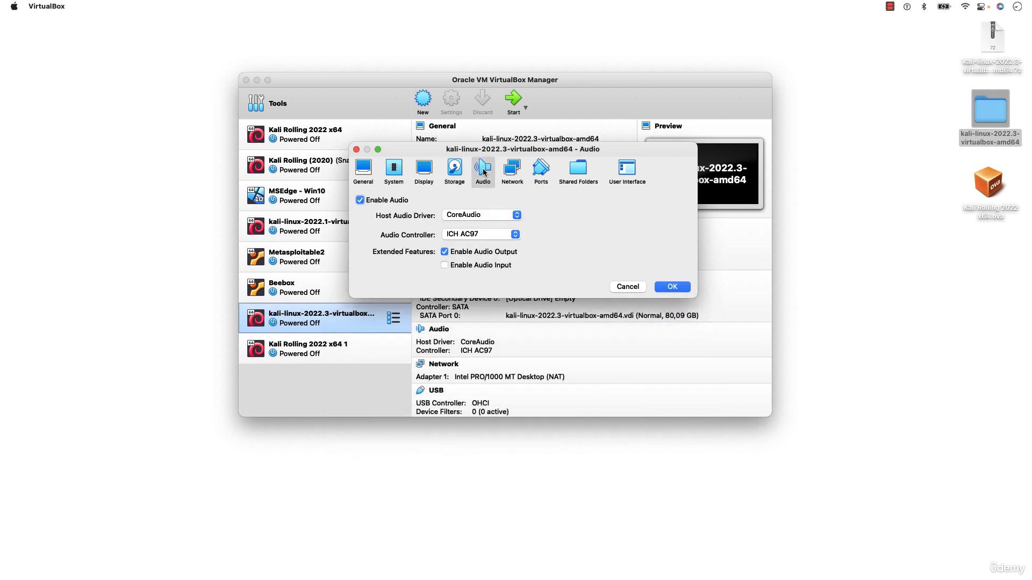
pyautogui.click(513, 173)
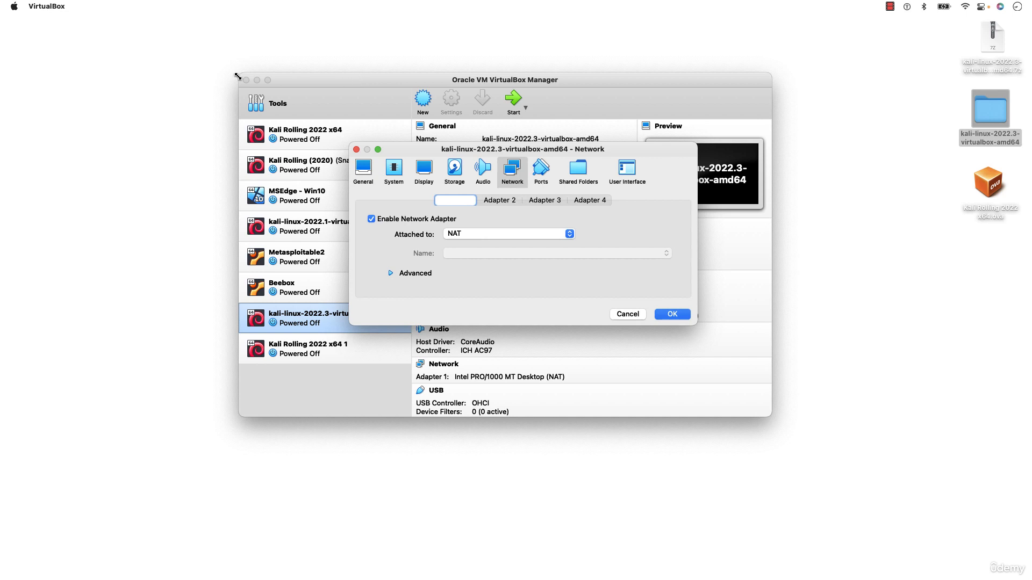
# Attach adapter 1 to NAT Network 'NatNetwork' and expand its Advanced options
pyautogui.click(511, 235)
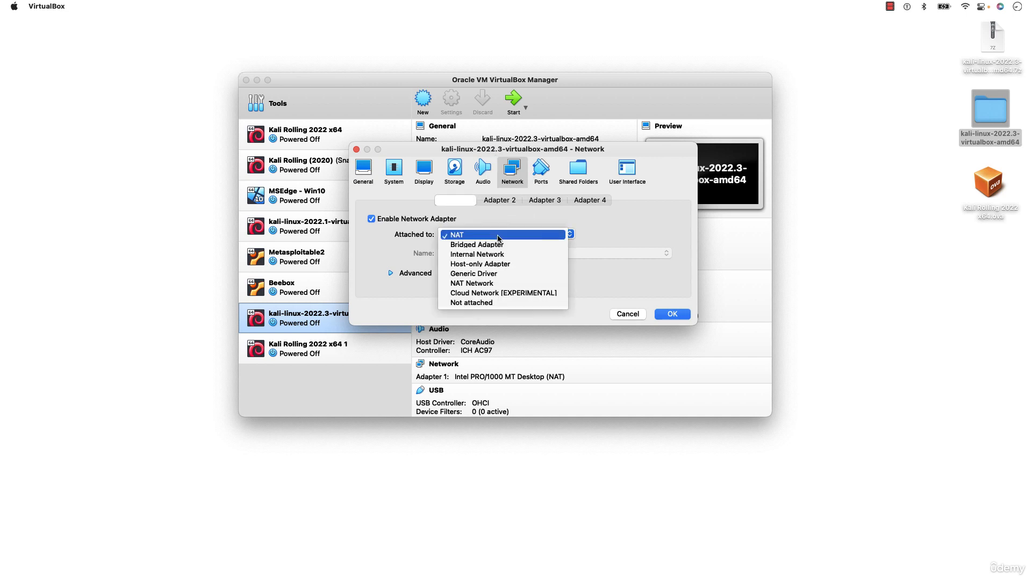
pyautogui.click(496, 285)
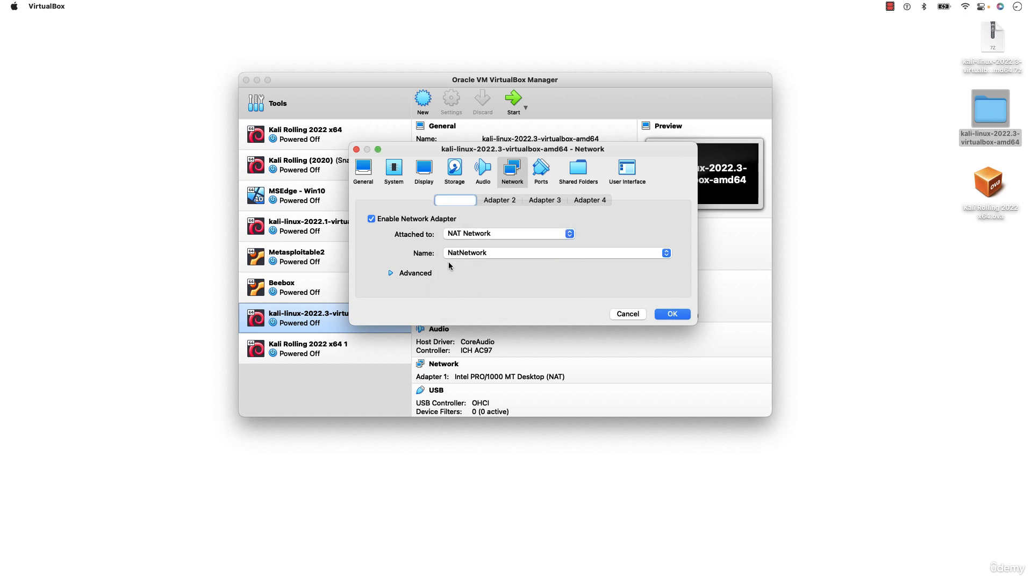
pyautogui.click(463, 254)
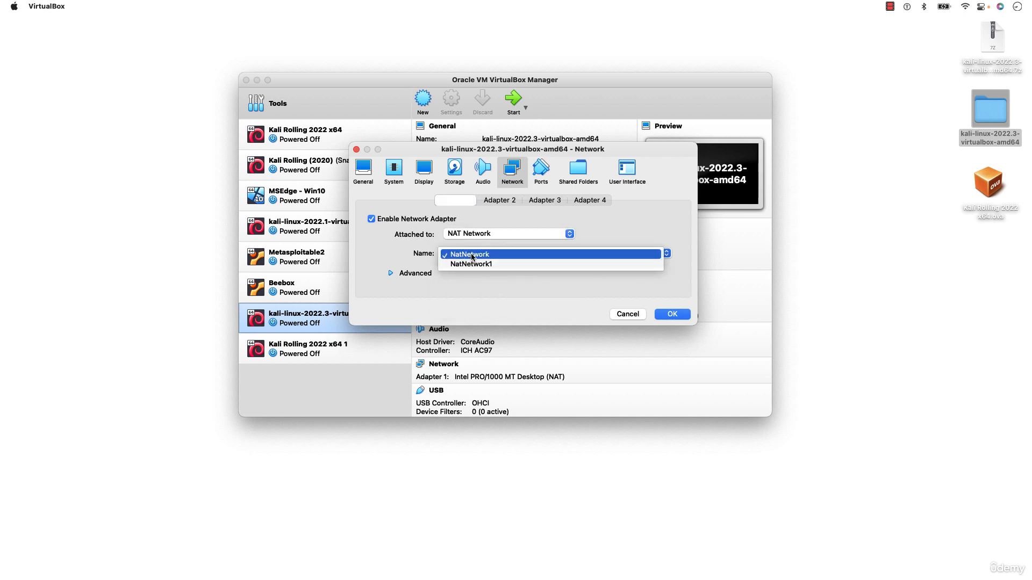
pyautogui.click(469, 253)
pyautogui.click(459, 254)
pyautogui.click(463, 256)
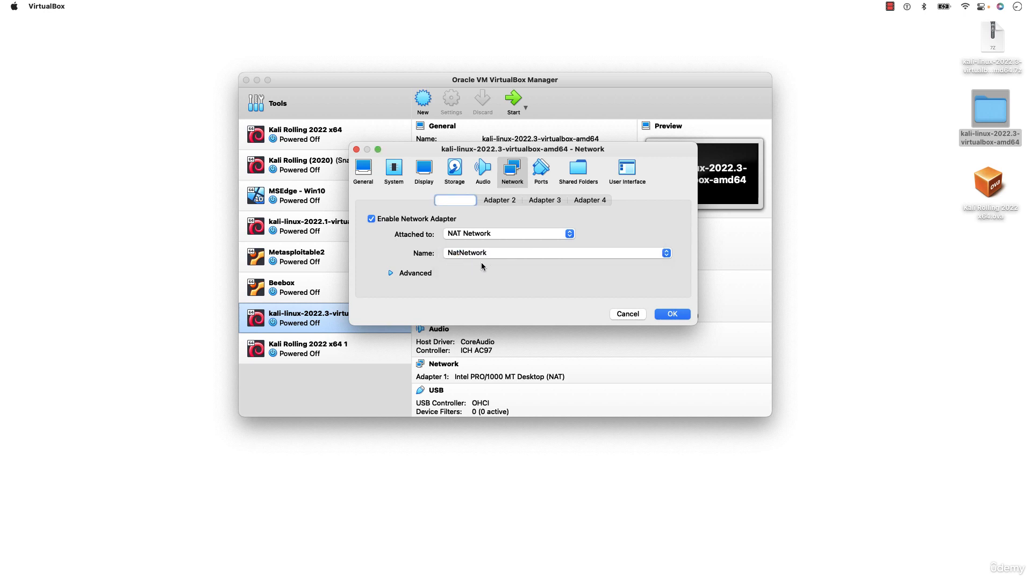
pyautogui.click(412, 275)
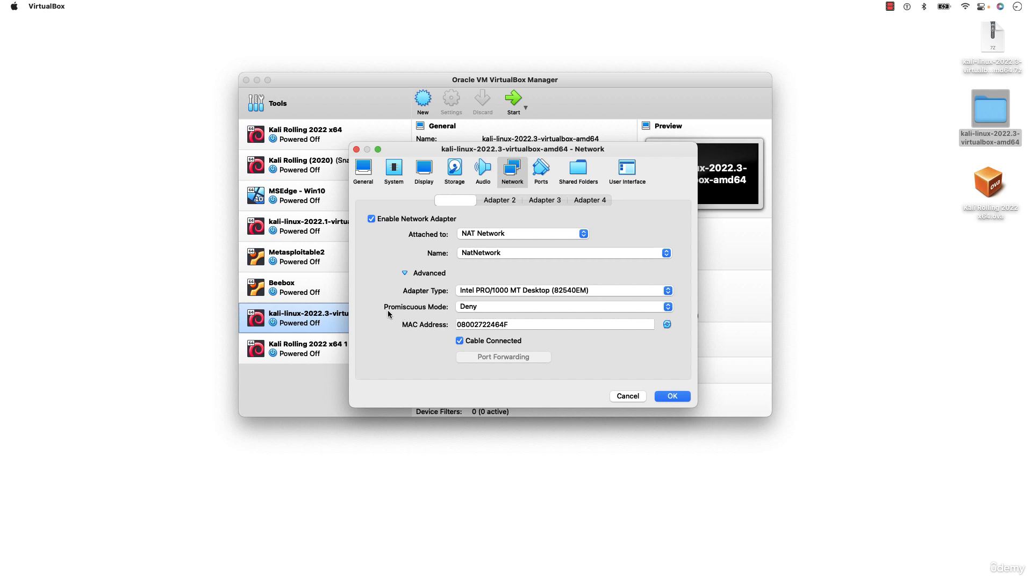
# Set adapter 1's promiscuous mode to Allow All, review the other settings pages, and save
pyautogui.click(477, 307)
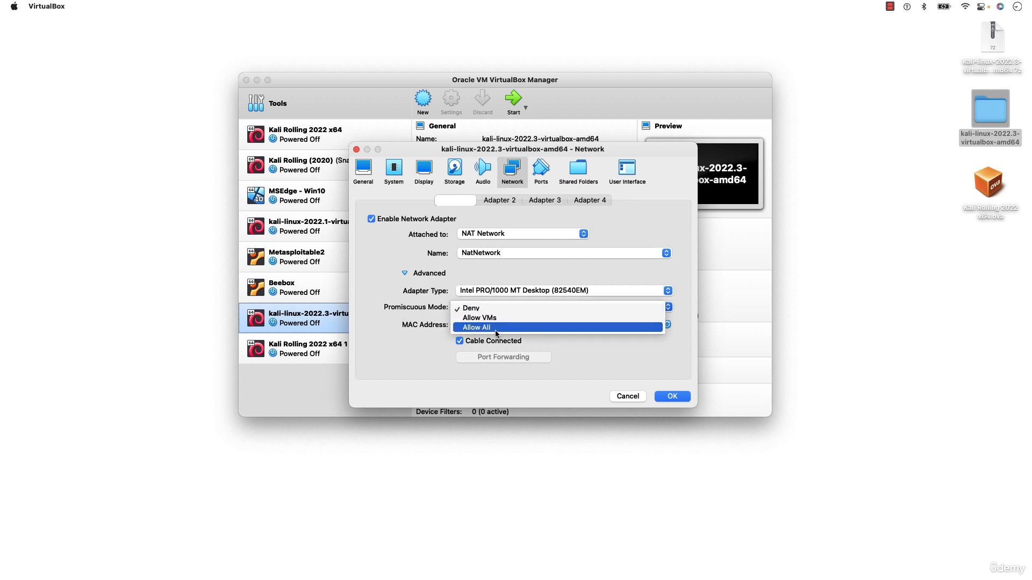
pyautogui.click(496, 328)
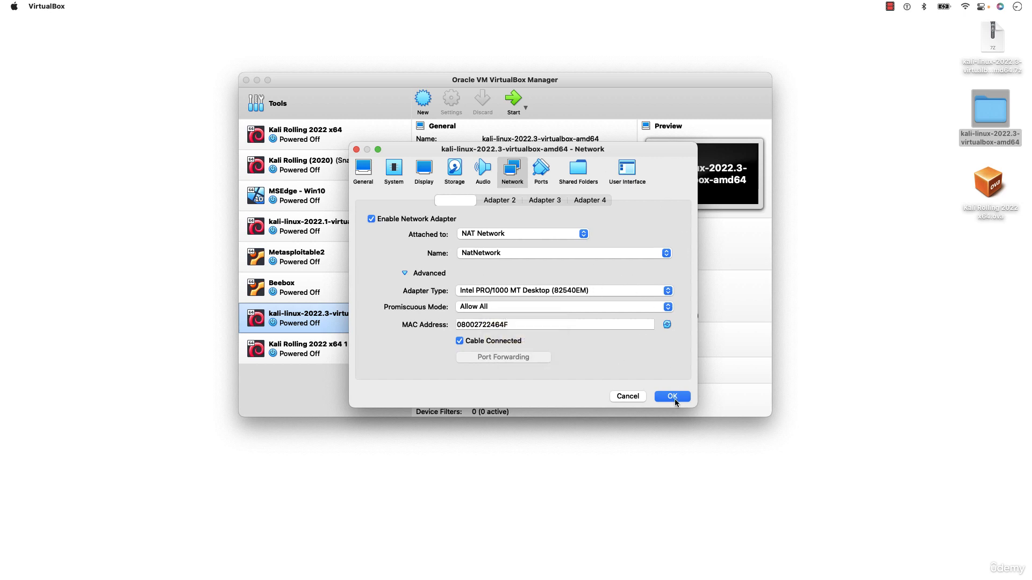
pyautogui.click(364, 171)
pyautogui.click(405, 178)
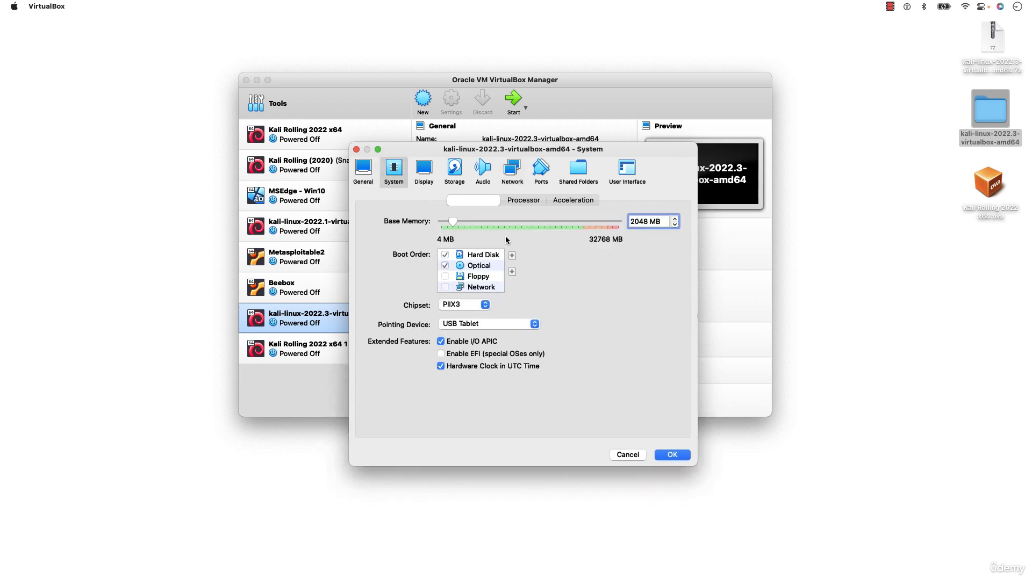
pyautogui.click(429, 173)
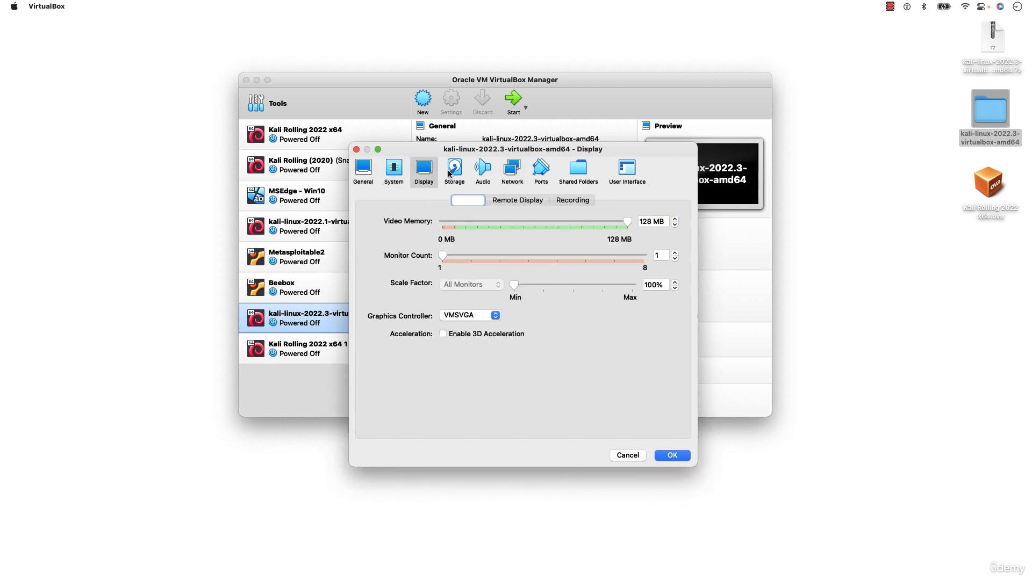
pyautogui.click(453, 171)
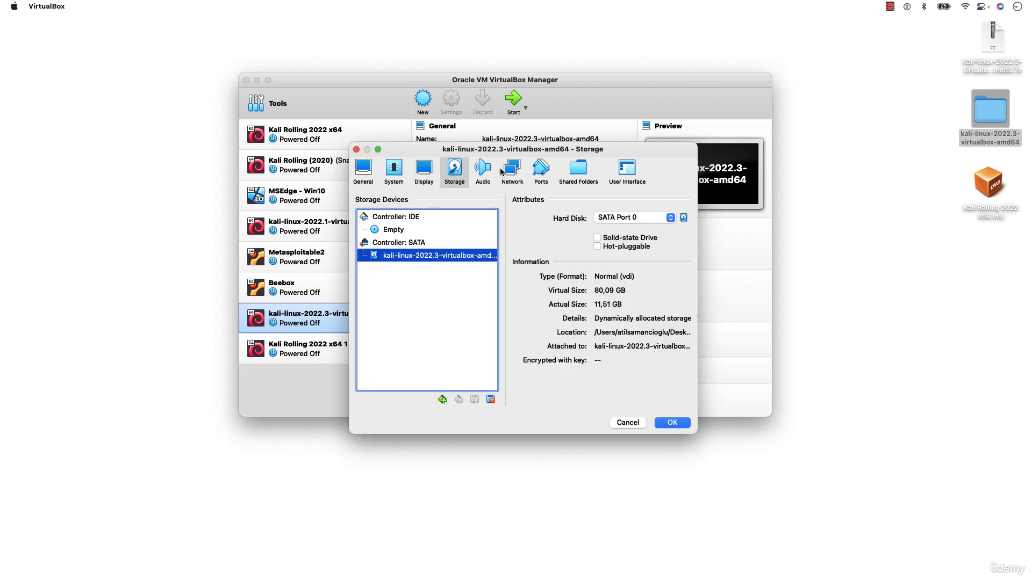
pyautogui.click(505, 171)
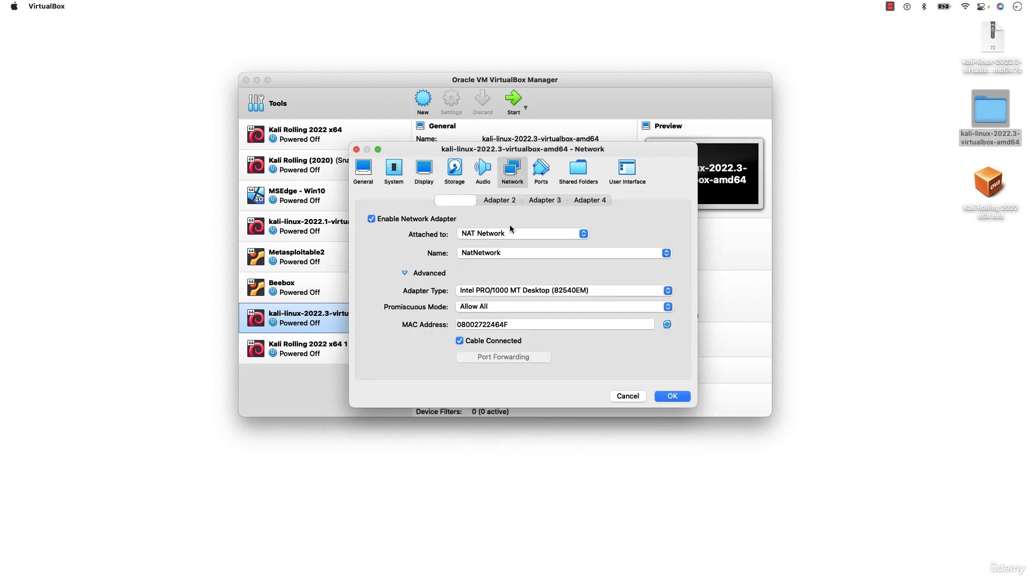
pyautogui.click(672, 397)
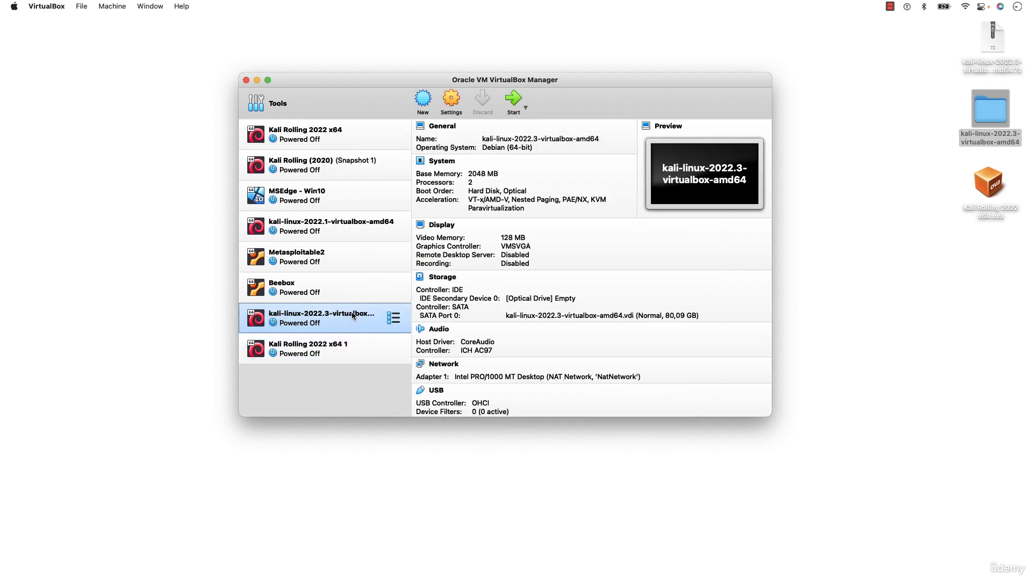
# Start the kali-linux-2022.3 VM, bring its window forward, and dismiss both notification banners
pyautogui.click(515, 100)
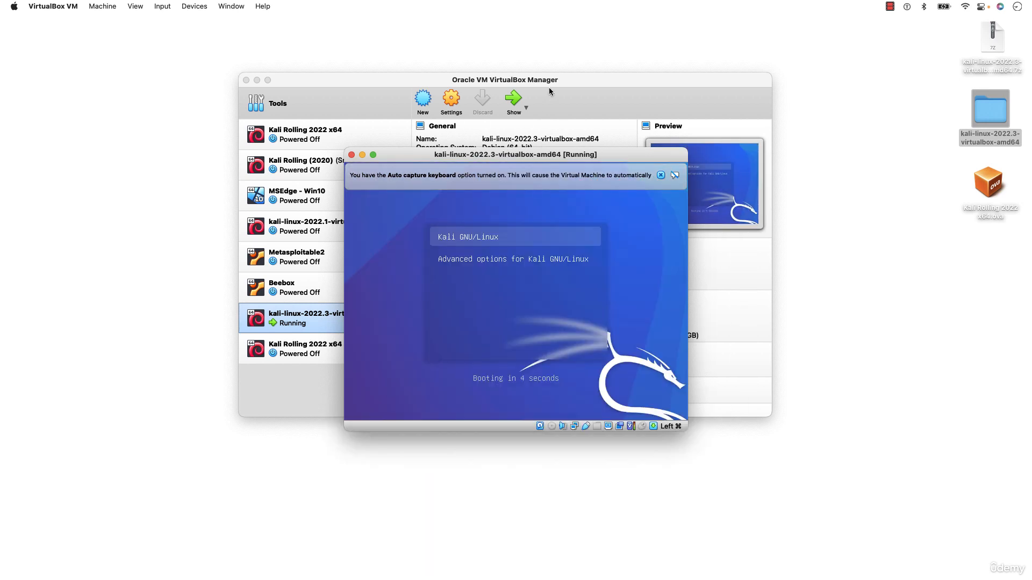
pyautogui.click(554, 80)
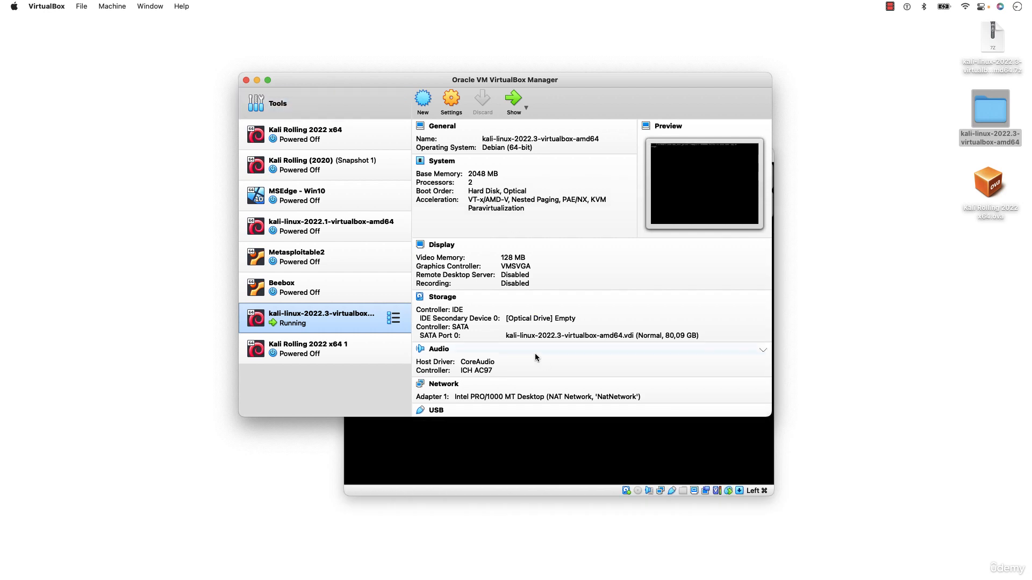
pyautogui.click(526, 466)
pyautogui.moveTo(530, 156); pyautogui.dragTo(488, 91)
pyautogui.click(706, 111)
pyautogui.click(705, 110)
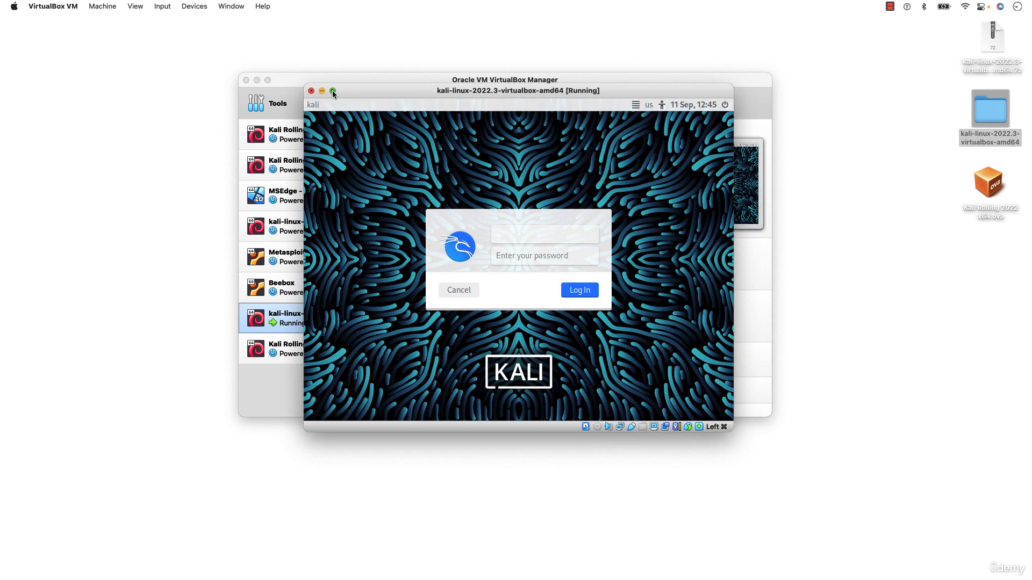
# Minimize the Manager, reposition the VM window, and begin entering a username in the login form
pyautogui.click(257, 80)
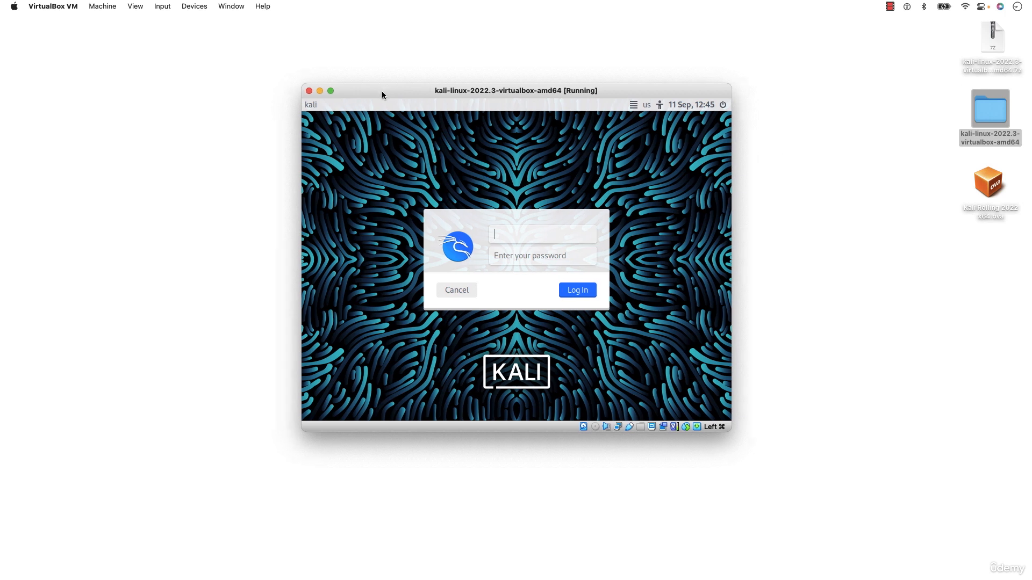
pyautogui.moveTo(382, 91); pyautogui.dragTo(363, 85)
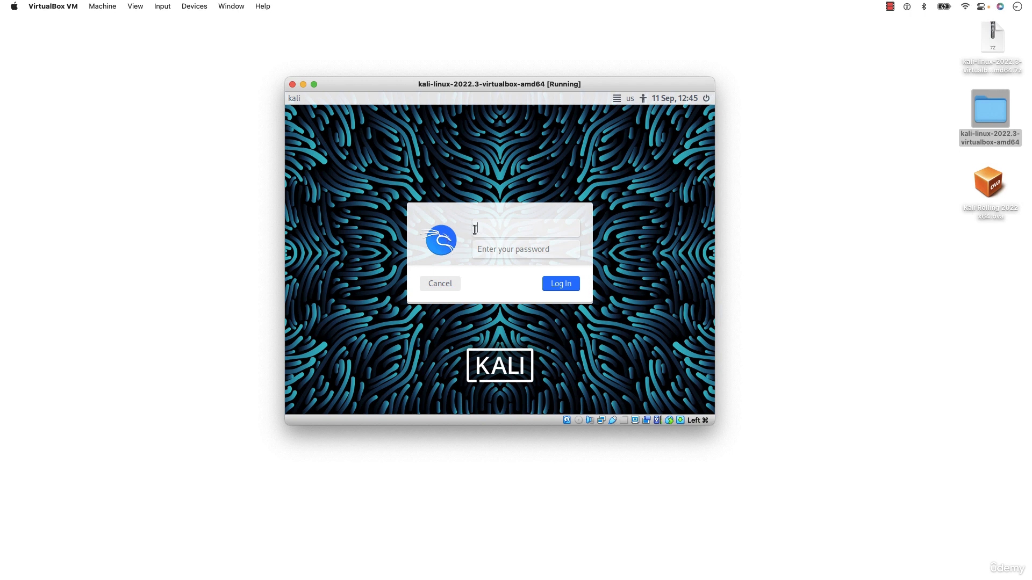
pyautogui.click(501, 250)
pyautogui.click(507, 226)
pyautogui.write("kali'")
pyautogui.press('BackSpace')
pyautogui.click(518, 248)
pyautogui.press('BackSpace')
# Try logging in as root instead, entering that username and its password
pyautogui.click(989, 210)
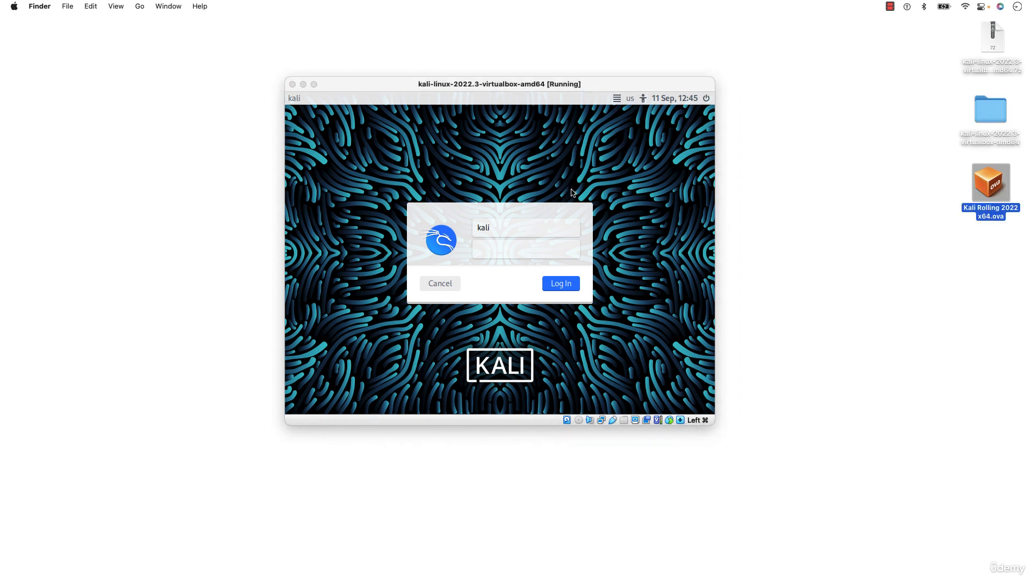
pyautogui.click(524, 232)
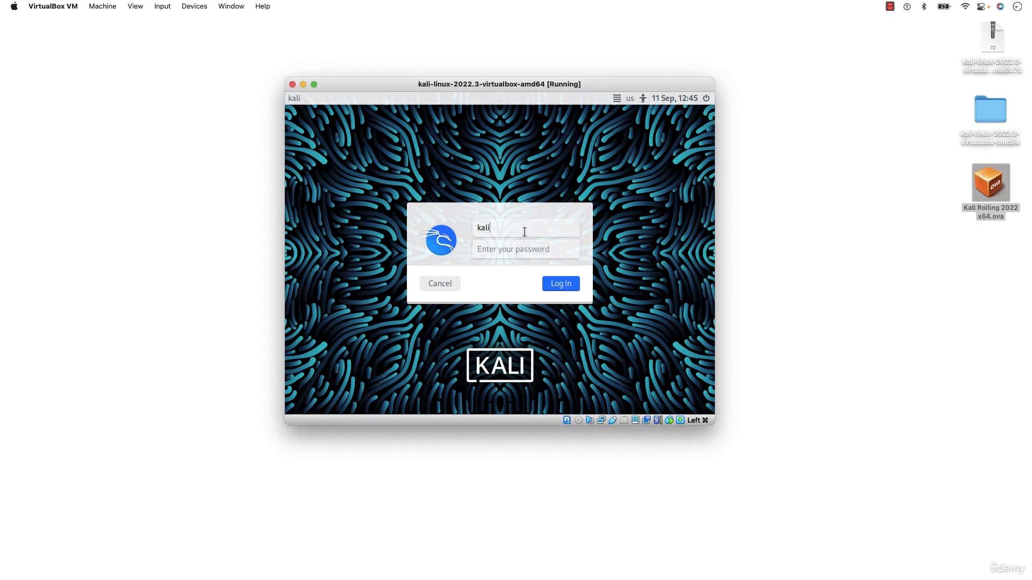
pyautogui.press('BackSpace')
pyautogui.press('BackSpace')
pyautogui.press('BackSpace')
pyautogui.write('roo')
pyautogui.press('BackSpace')
pyautogui.press('BackSpace')
pyautogui.write('to')
pyautogui.click(505, 251)
pyautogui.write('toor')
pyautogui.click(510, 231)
pyautogui.press('BackSpace')
pyautogui.press('BackSpace')
pyautogui.press('BackSpace')
pyautogui.press('BackSpace')
pyautogui.write('root')
pyautogui.press('BackSpace')
pyautogui.press('BackSpace')
pyautogui.press('BackSpace')
pyautogui.press('BackSpace')
# Enter the username kali with its account password and log in
pyautogui.write('kali')
pyautogui.press('Tab')
pyautogui.write('kali')
pyautogui.click(569, 289)
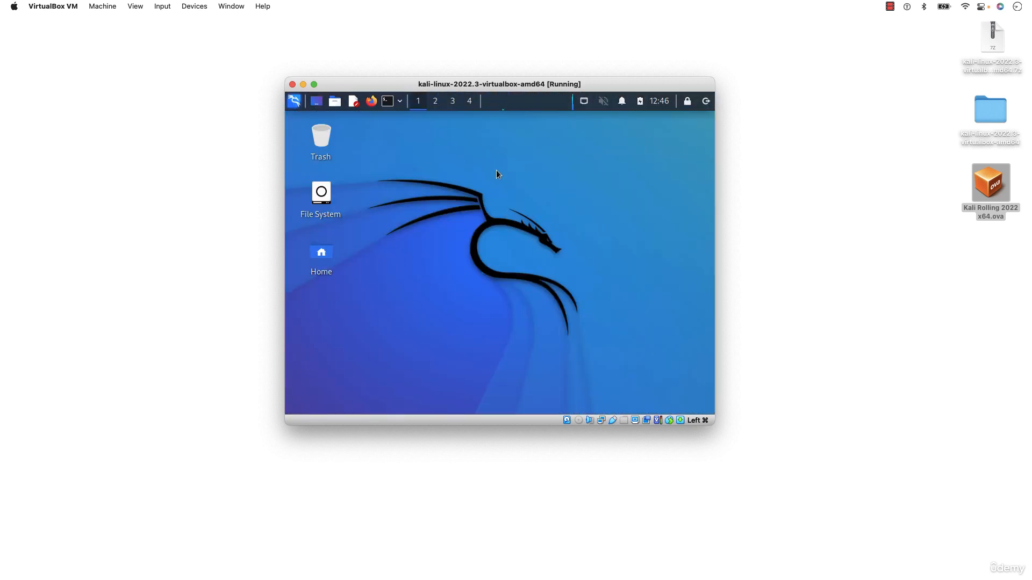
pyautogui.click(314, 85)
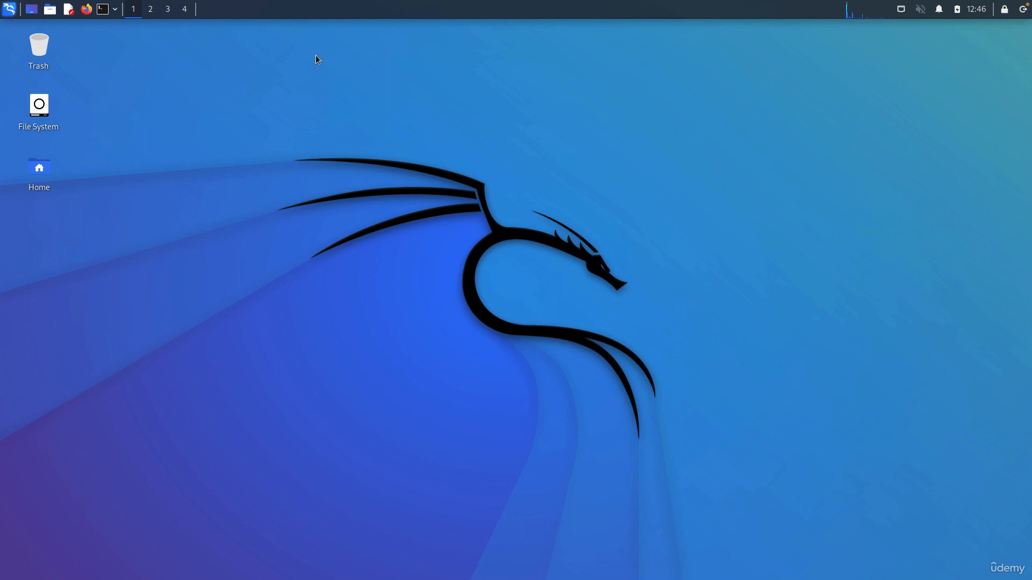
pyautogui.moveTo(297, 2)
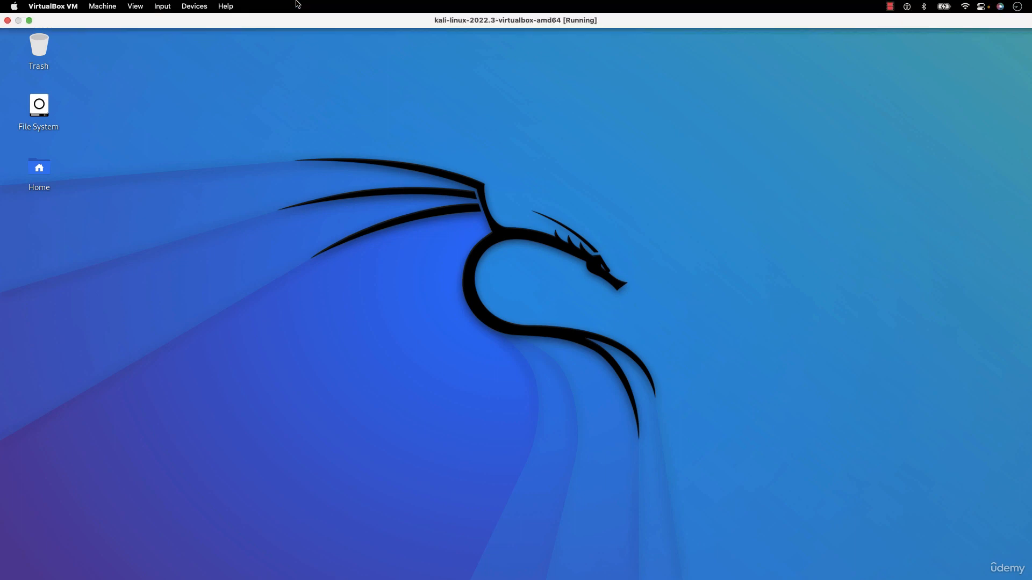
pyautogui.click(30, 22)
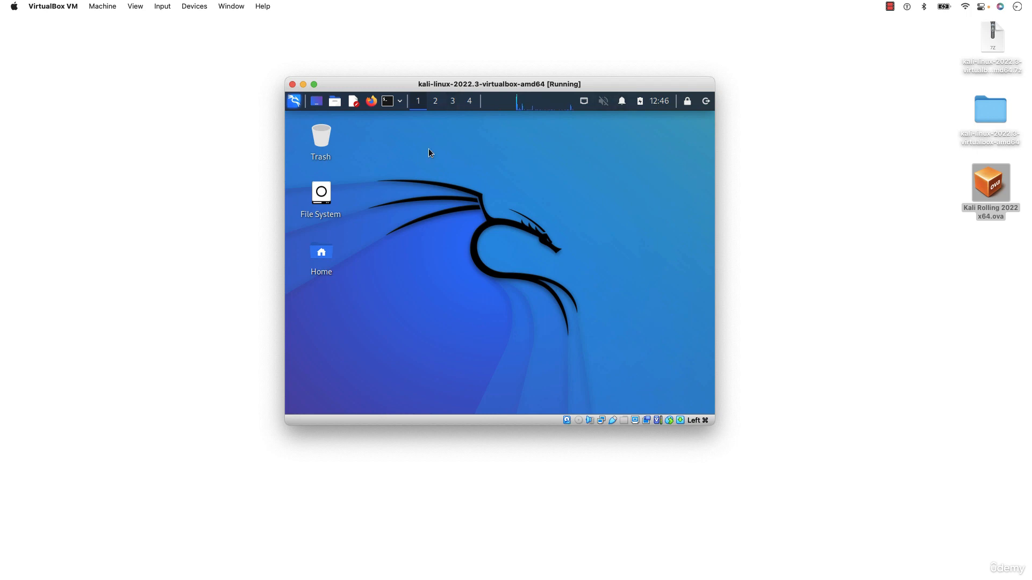
# Power off the kali-linux-2022.3 VM from its close dialog and restore VirtualBox Manager from the Dock
pyautogui.click(293, 85)
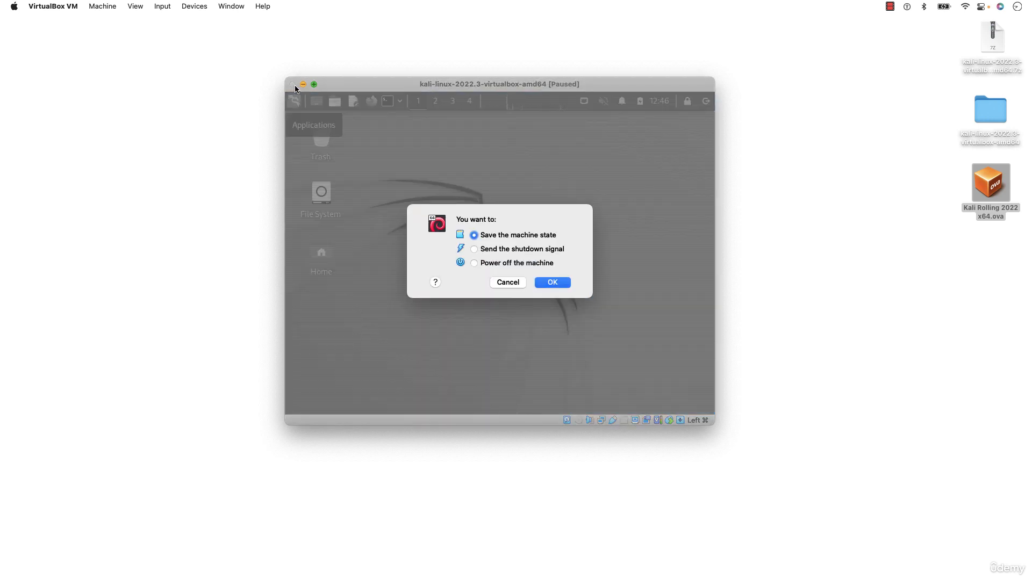
pyautogui.click(537, 264)
pyautogui.click(554, 282)
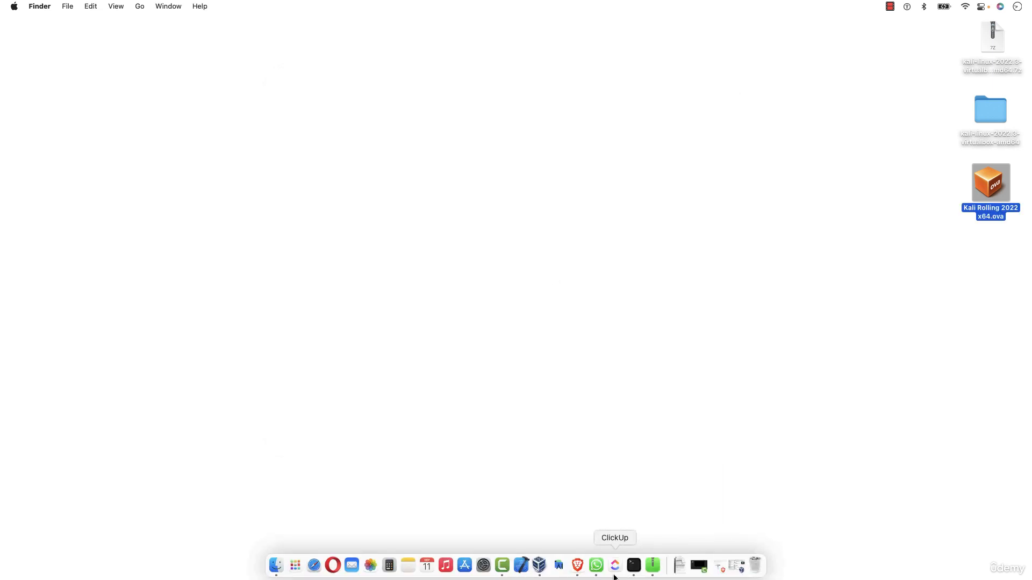
pyautogui.click(542, 566)
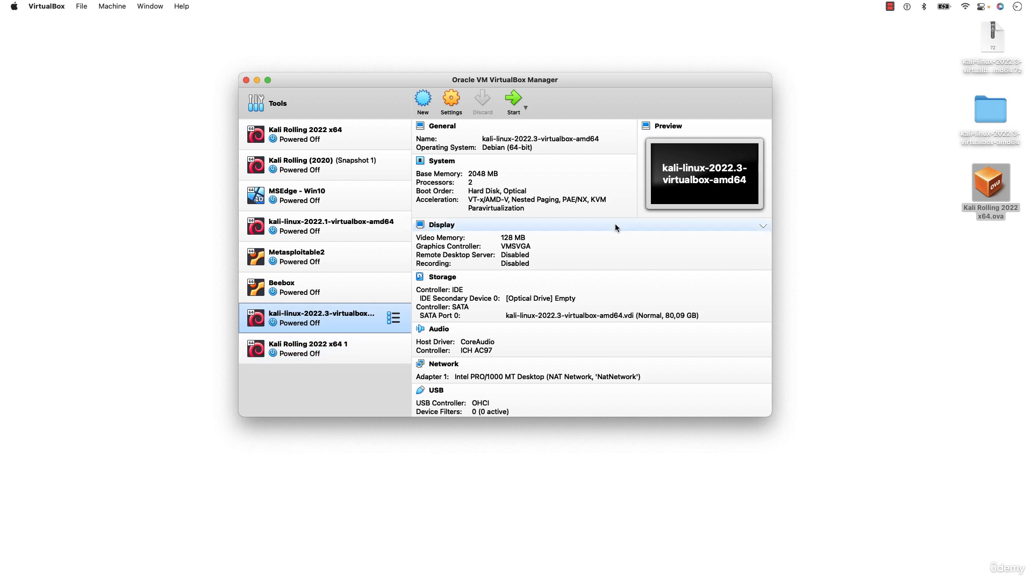
pyautogui.moveTo(503, 86); pyautogui.dragTo(490, 102)
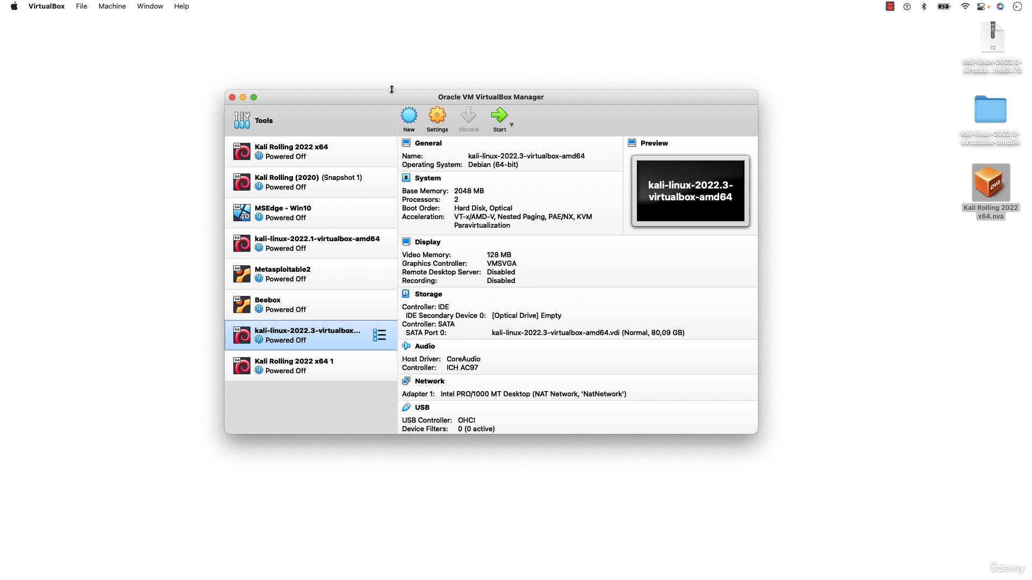
pyautogui.moveTo(380, 92); pyautogui.dragTo(404, 91)
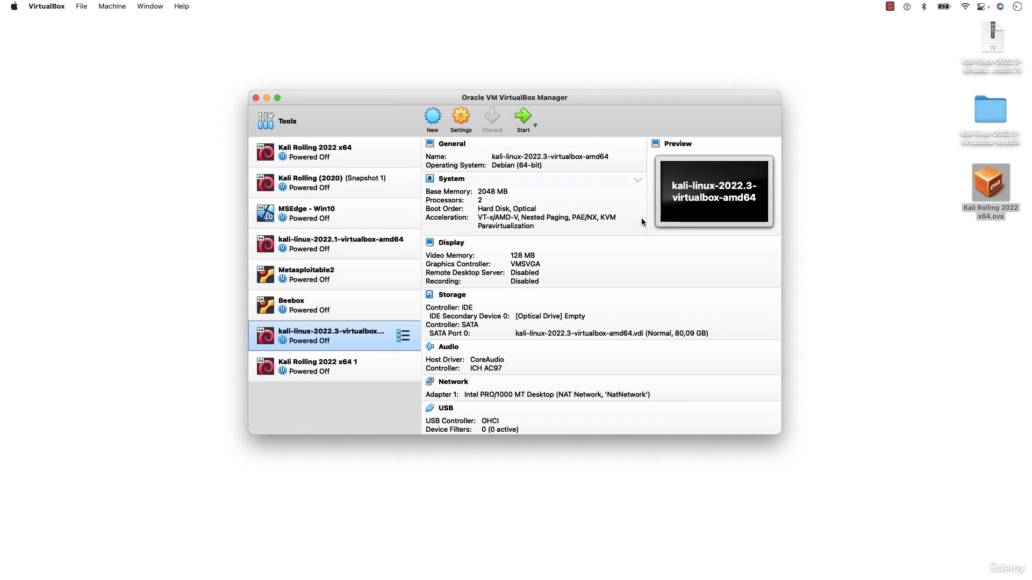